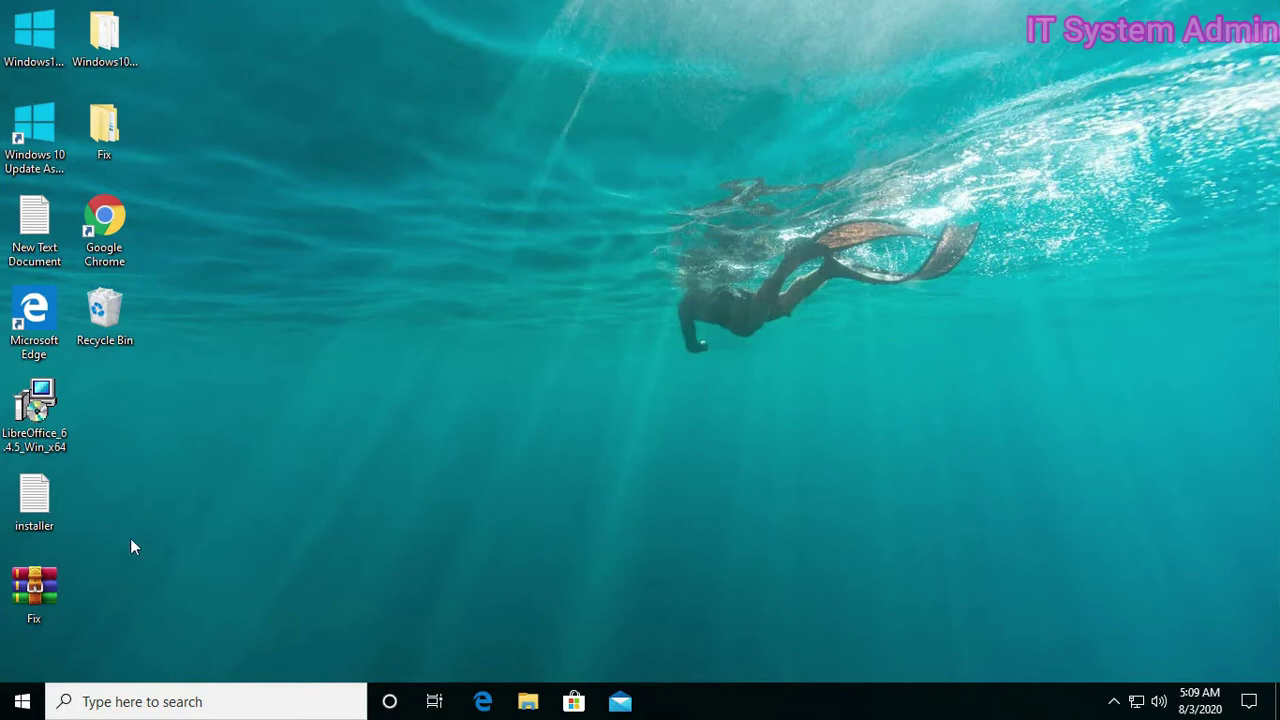
Launch the Local Group Policy Editor by running gpedit.msc from the Win+X Run dialog.
right_click(24, 702)
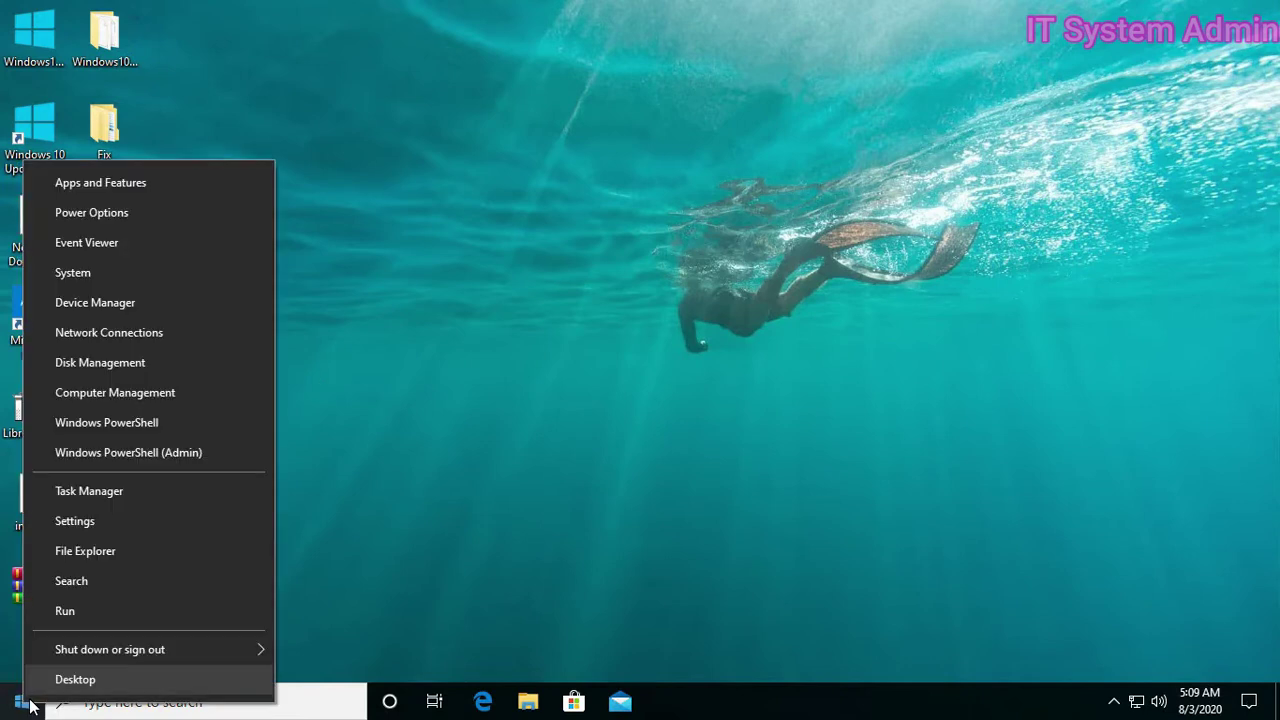
click(64, 610)
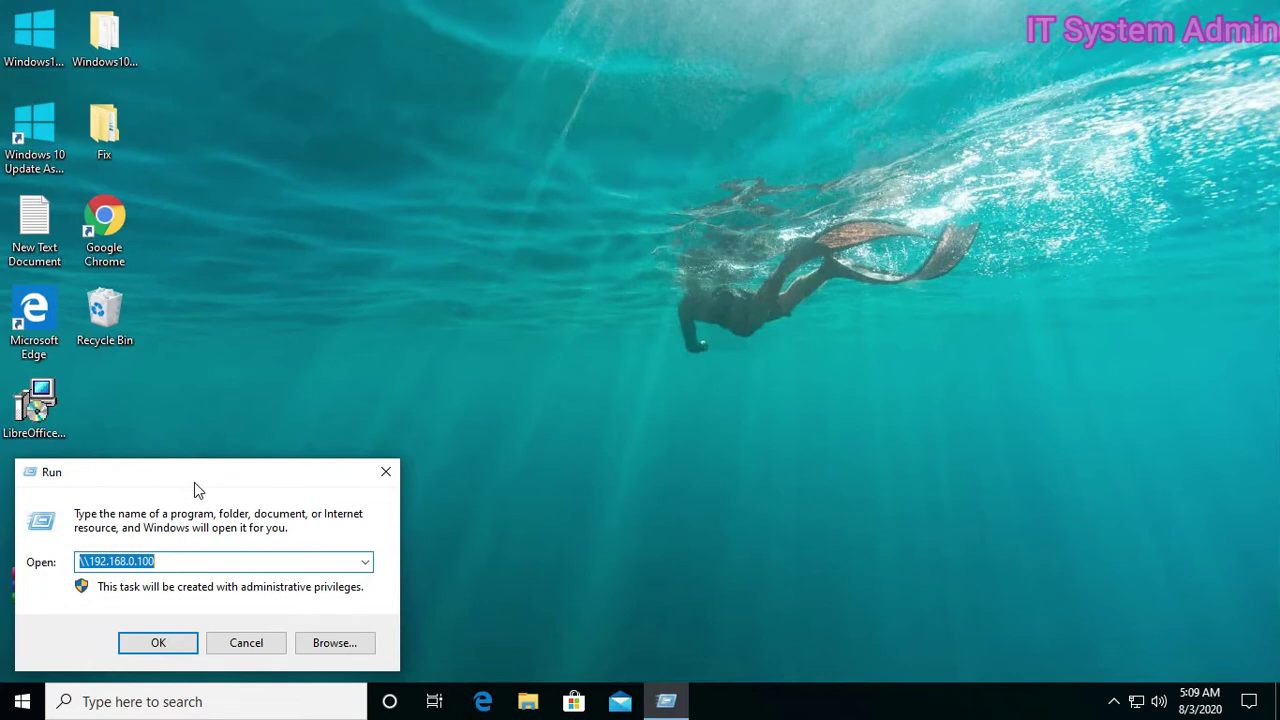
drag(200, 477, 576, 250)
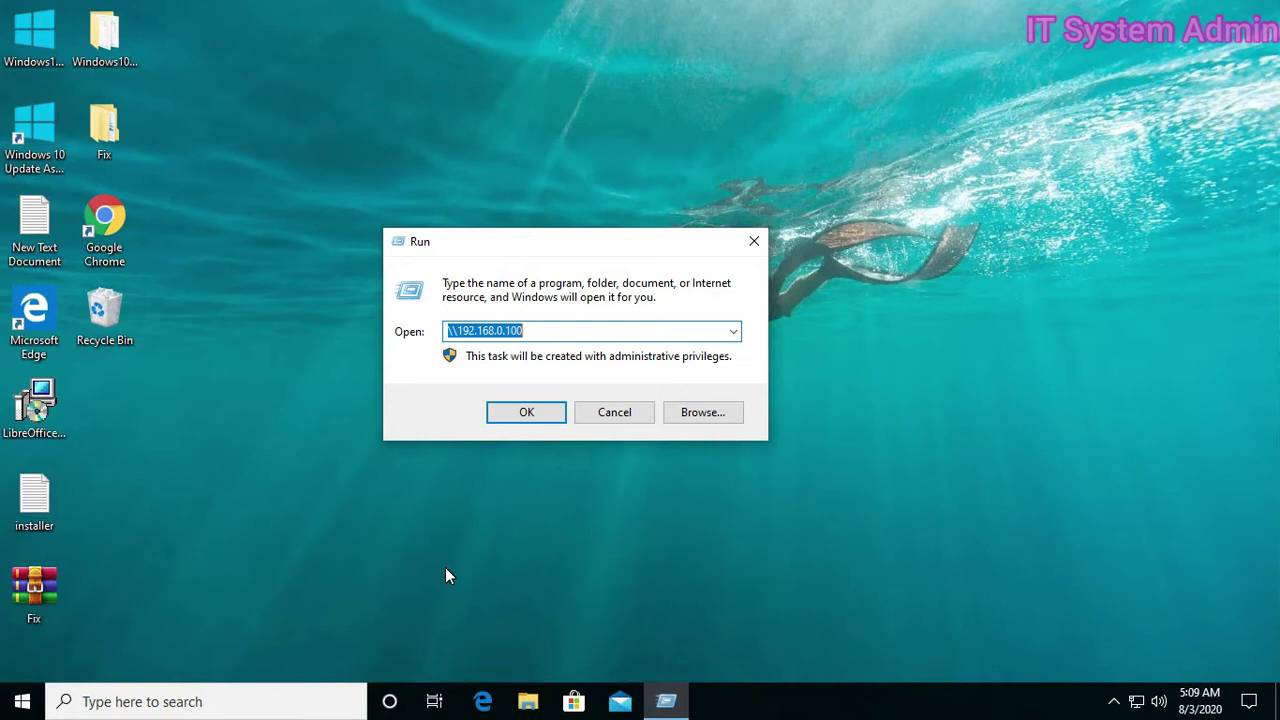
text(gpedit)
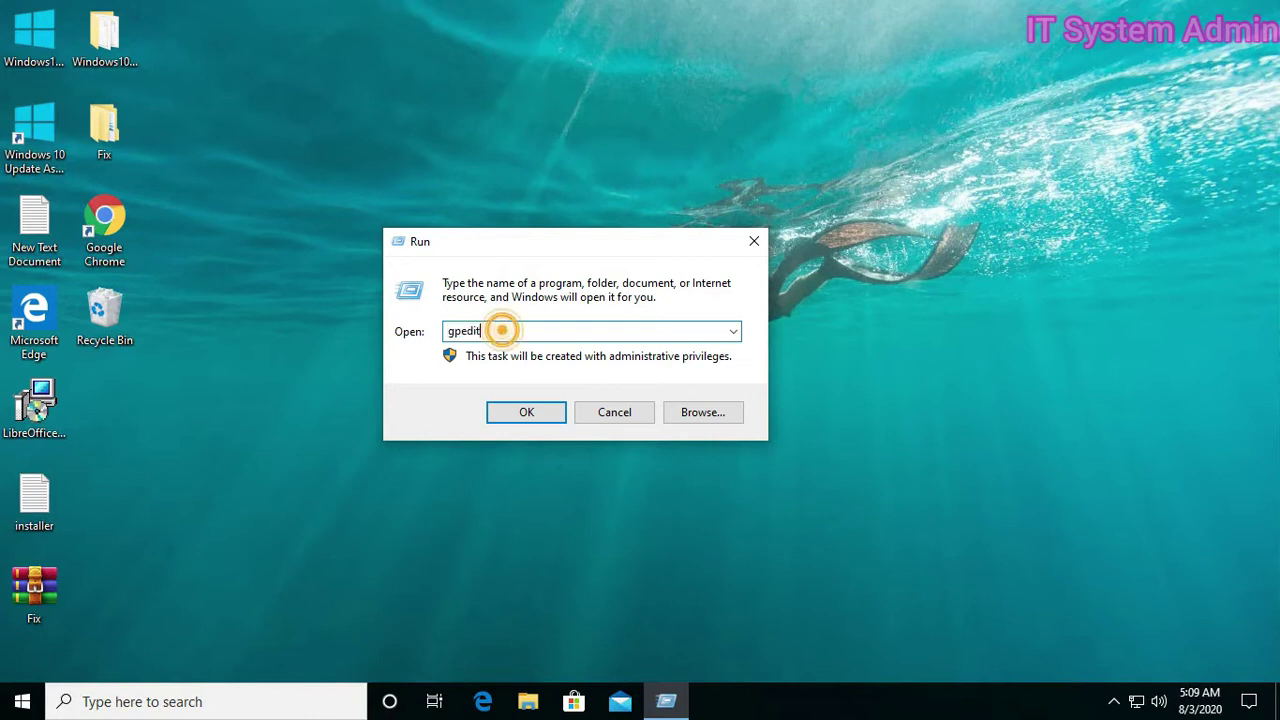
text(.)
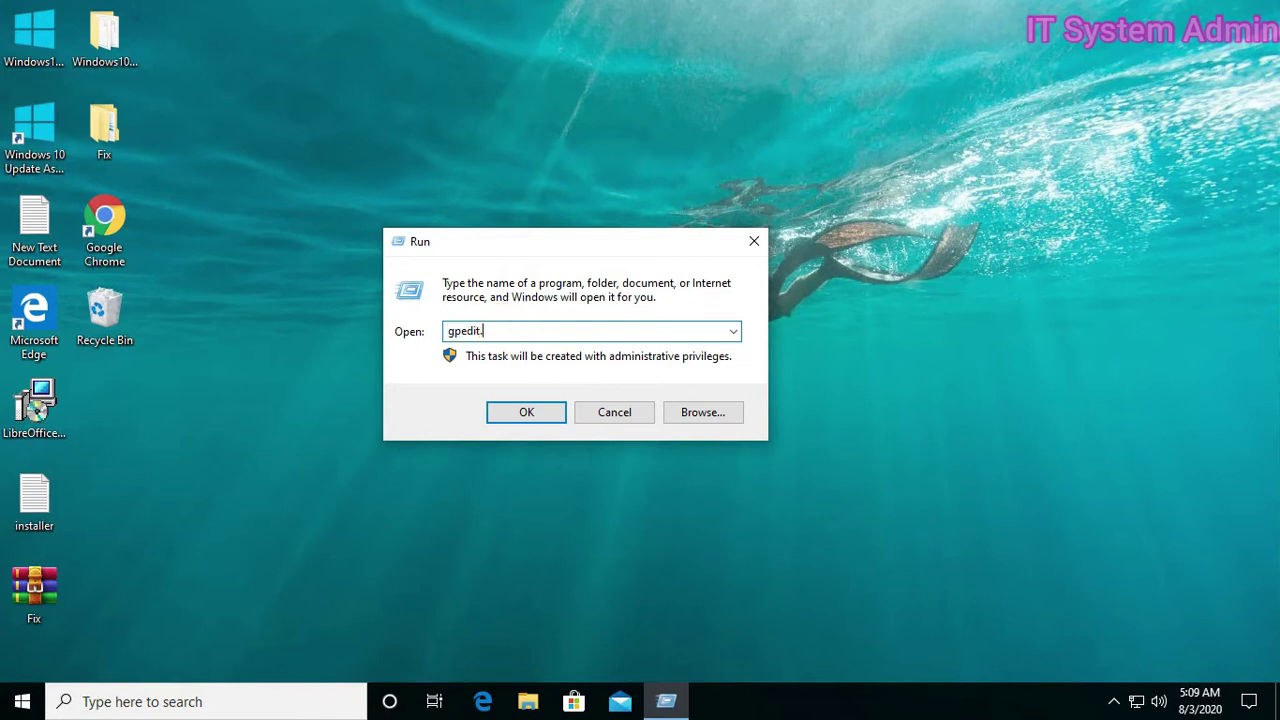
text(msc)
key(Return)
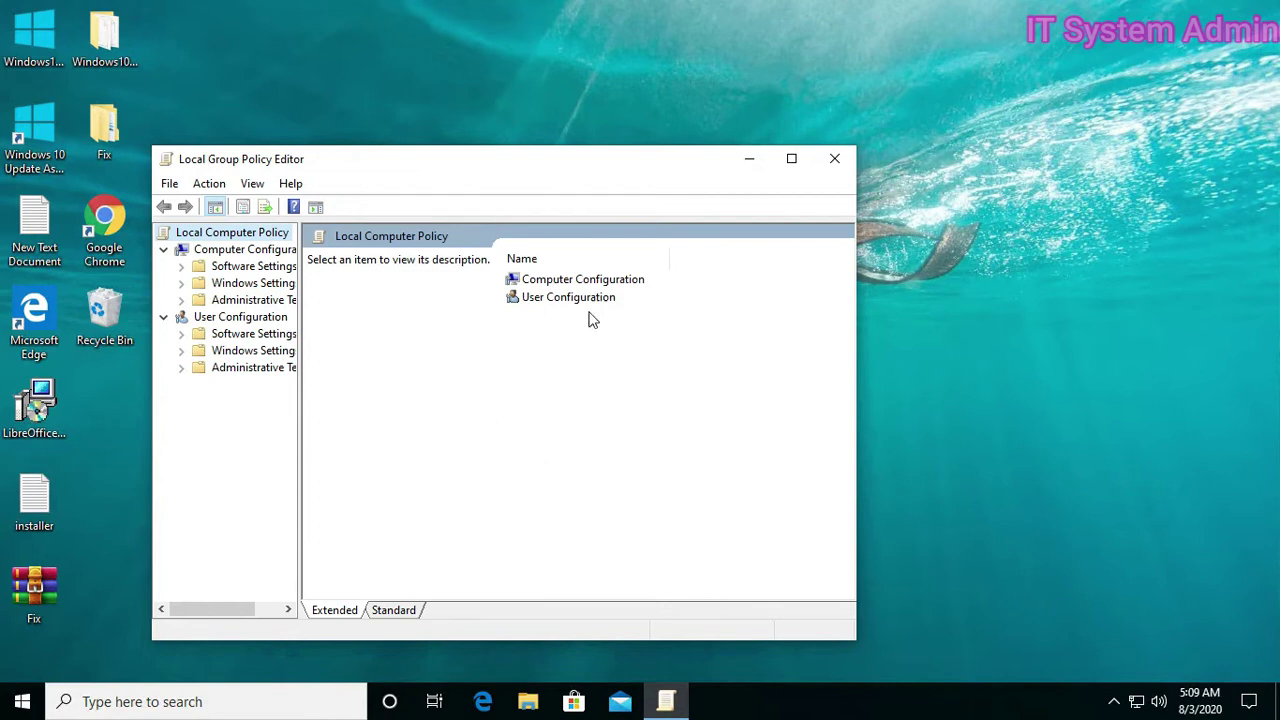
Move and enlarge the policy editor window and widen its folder tree pane.
click(533, 158)
drag(533, 158, 650, 80)
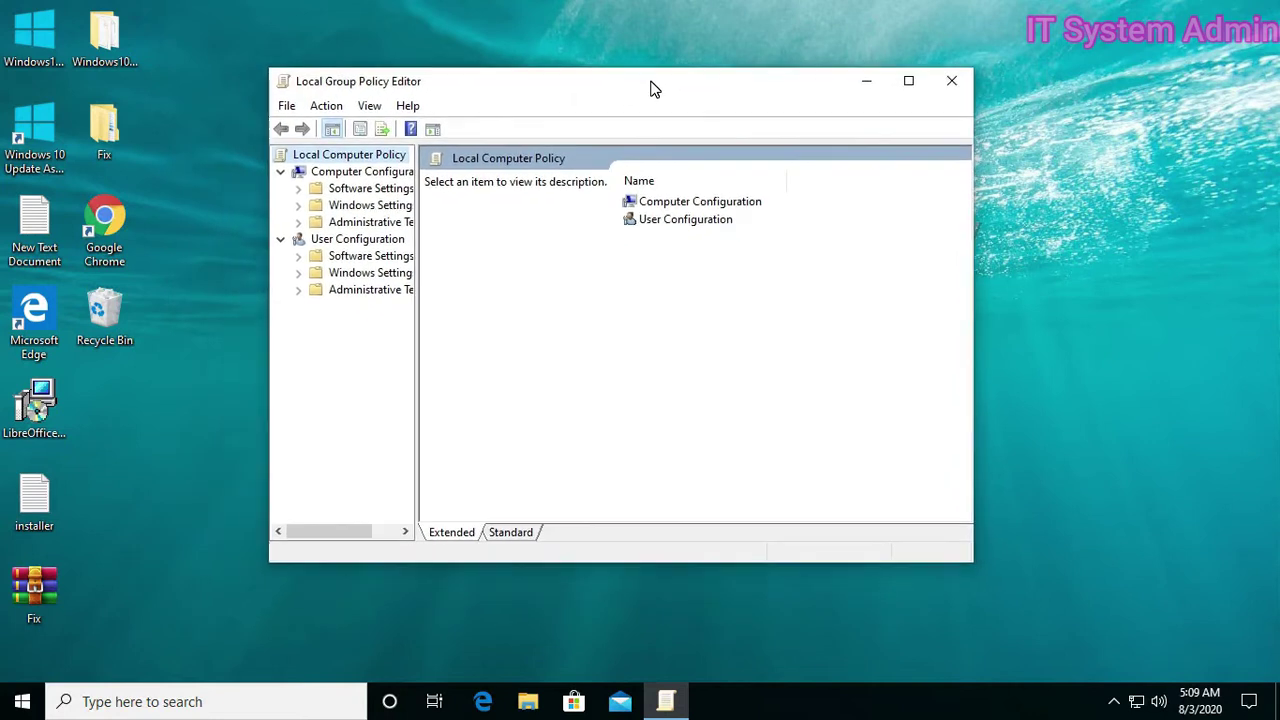
drag(416, 351, 505, 352)
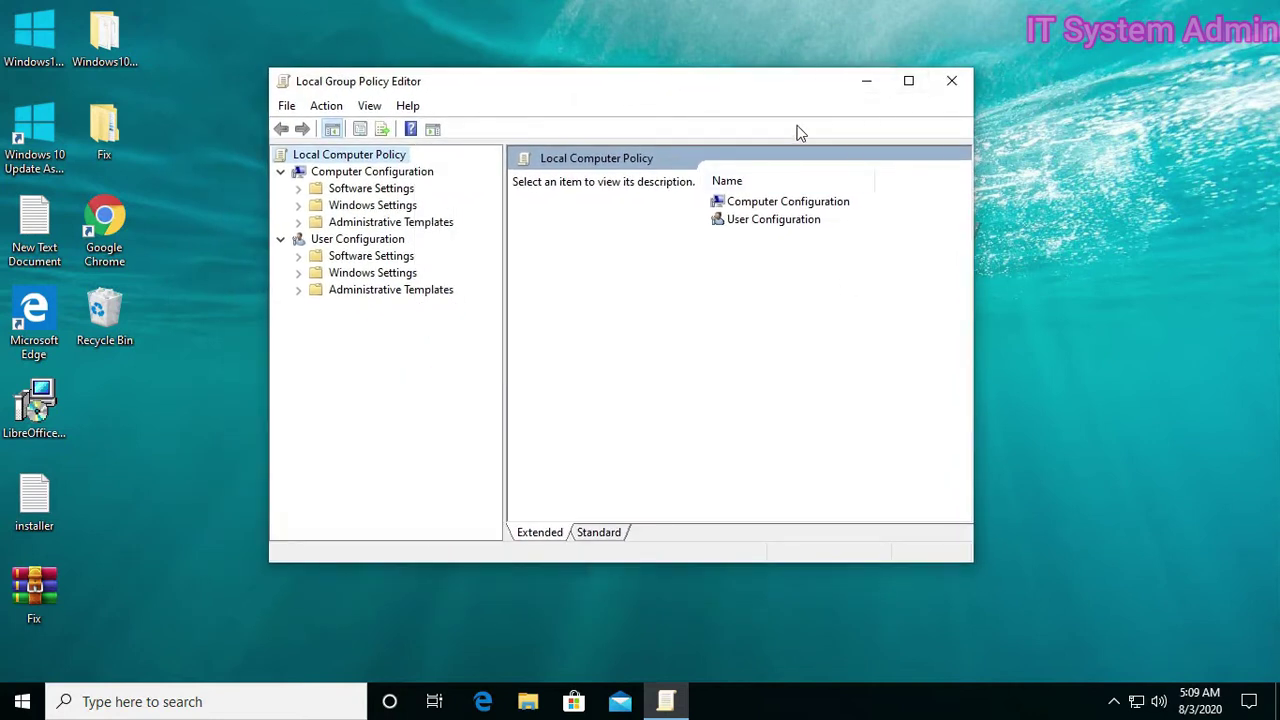
drag(711, 73, 711, 40)
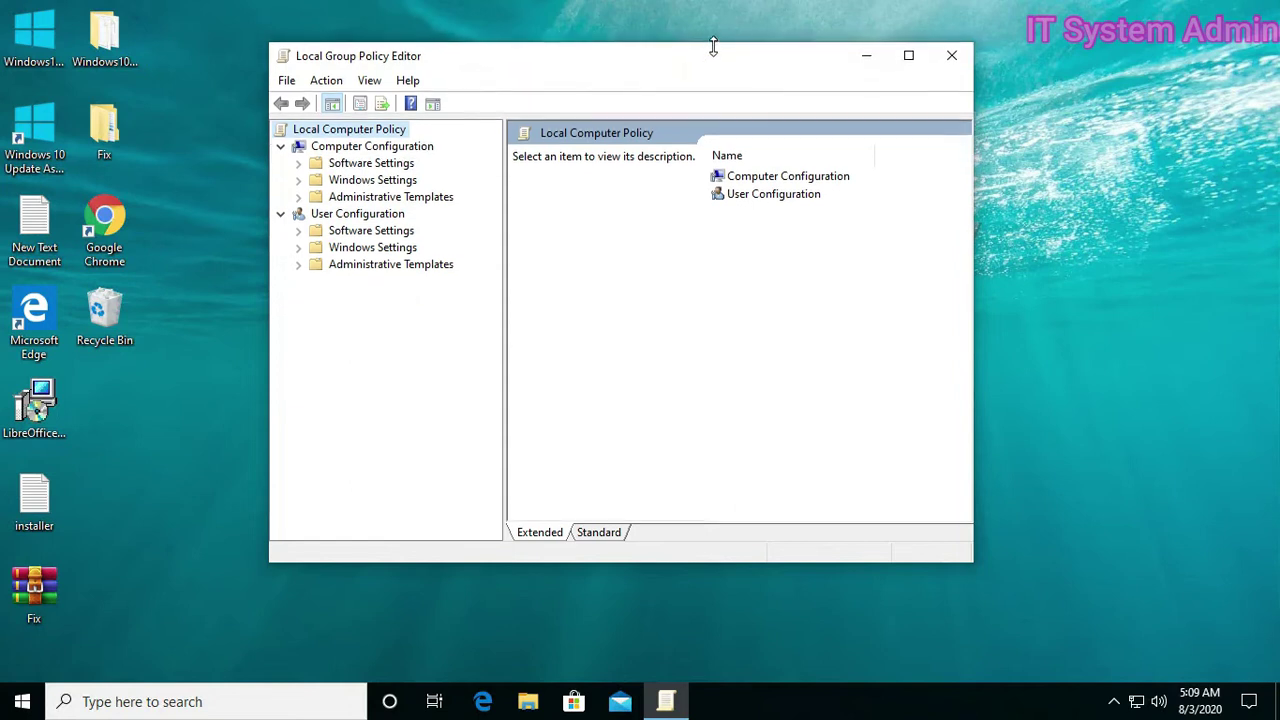
Browse Computer Configuration > Administrative Templates > Windows Components > Windows Installer and select Turn off Windows Installer.
click(372, 138)
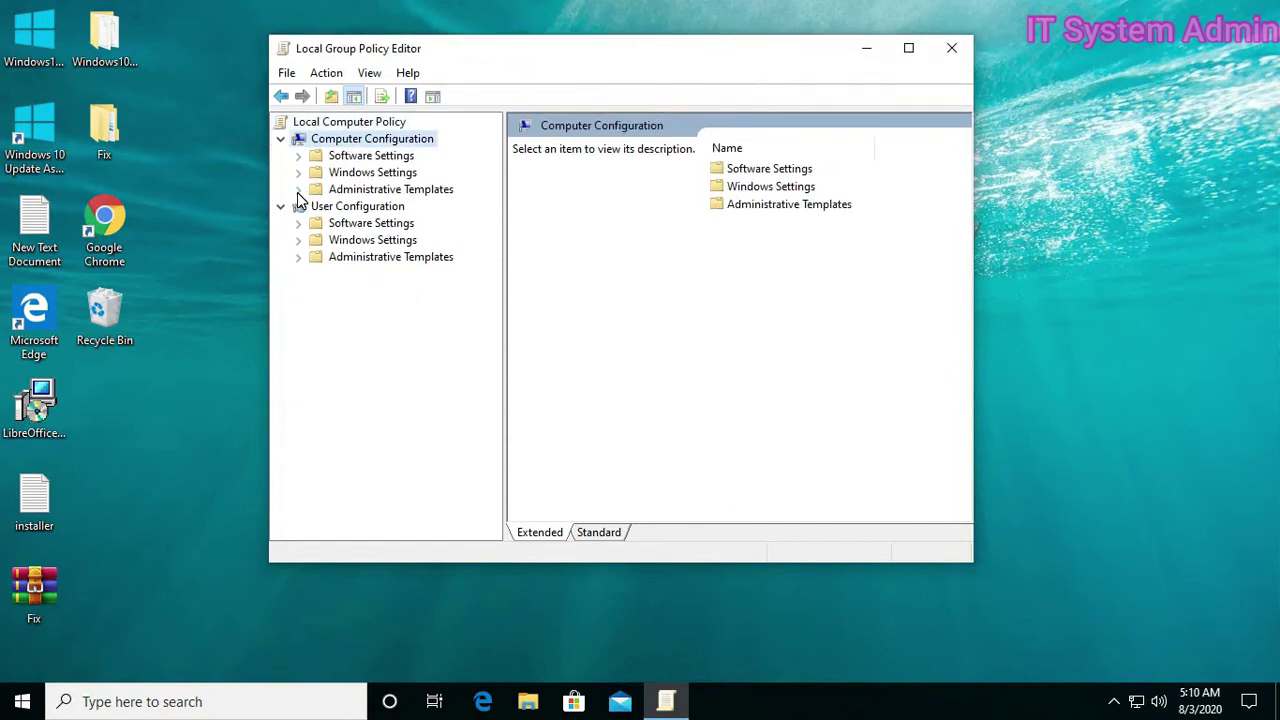
click(298, 190)
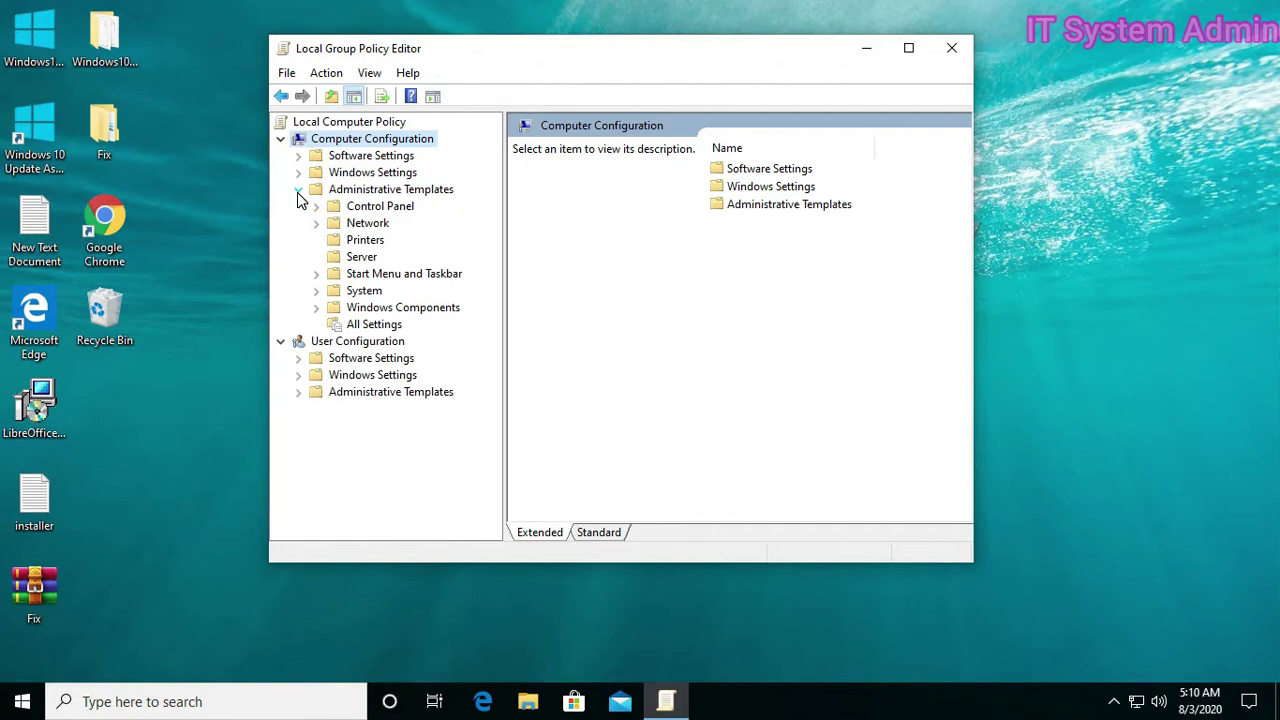
click(317, 308)
drag(493, 175, 512, 454)
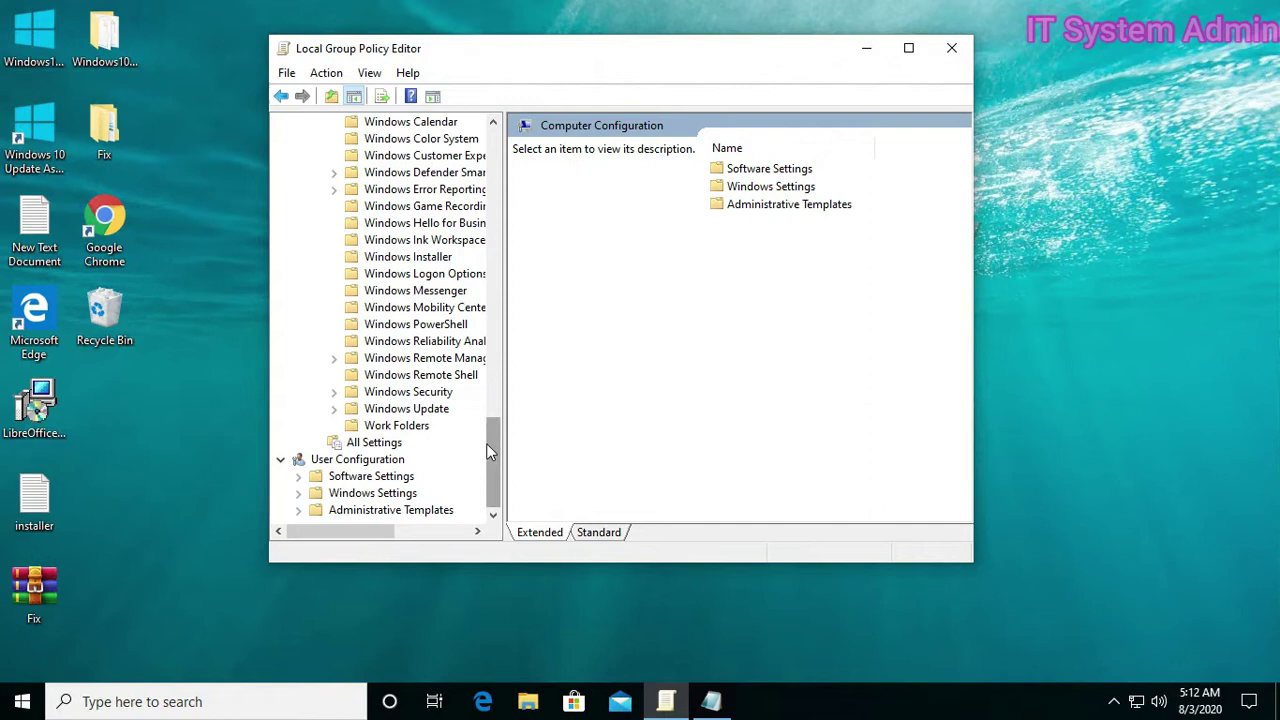
click(381, 262)
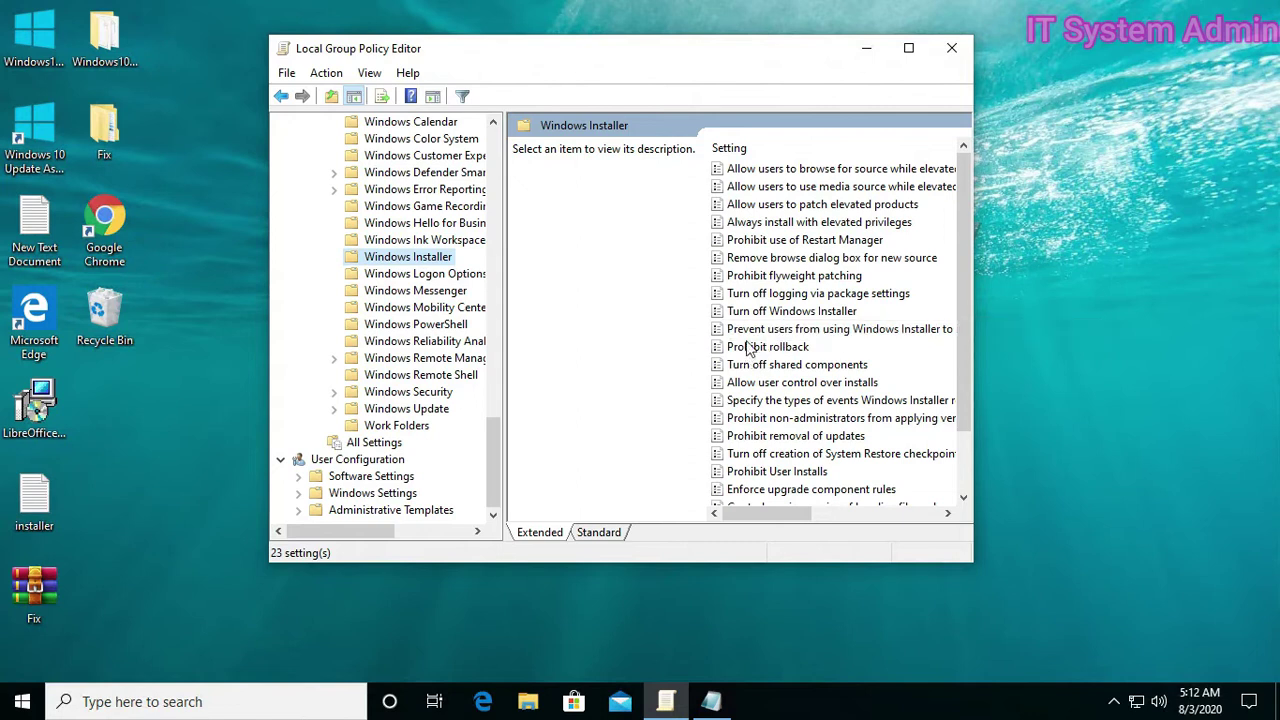
click(770, 315)
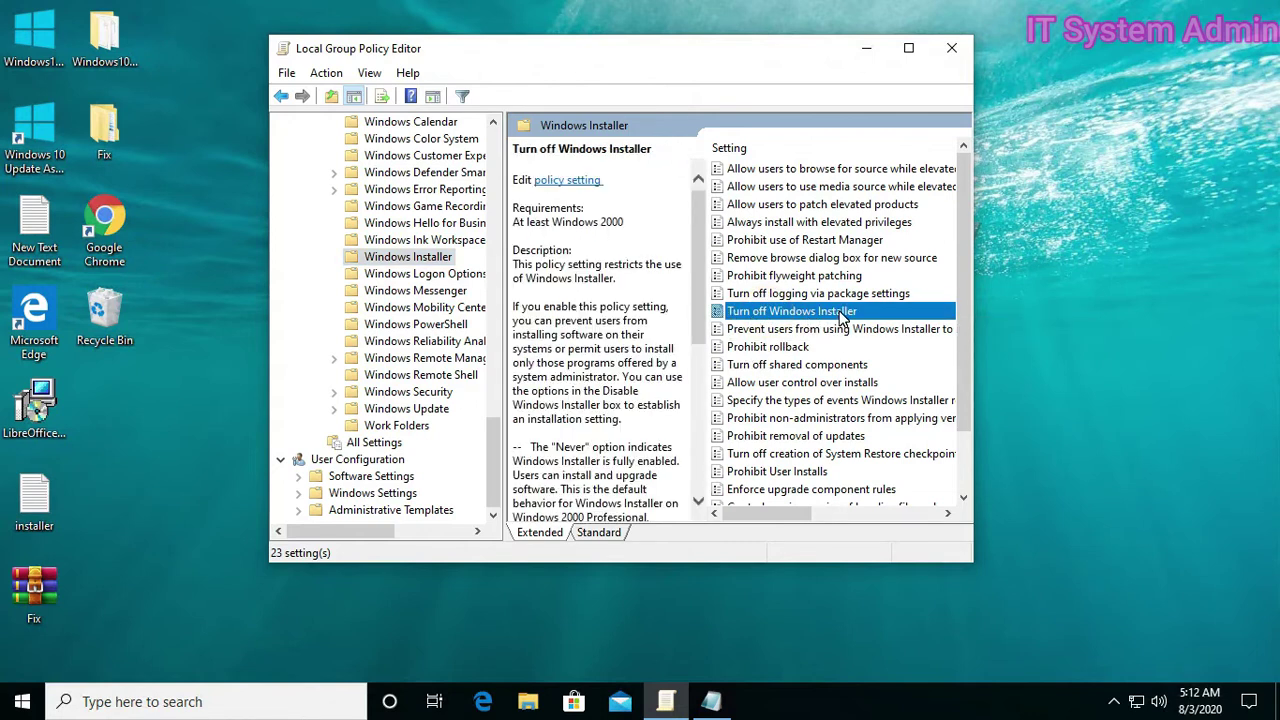
click(841, 314)
Enable Turn off Windows Installer with Disable Windows Installer set to Always, and save it.
double_click(843, 316)
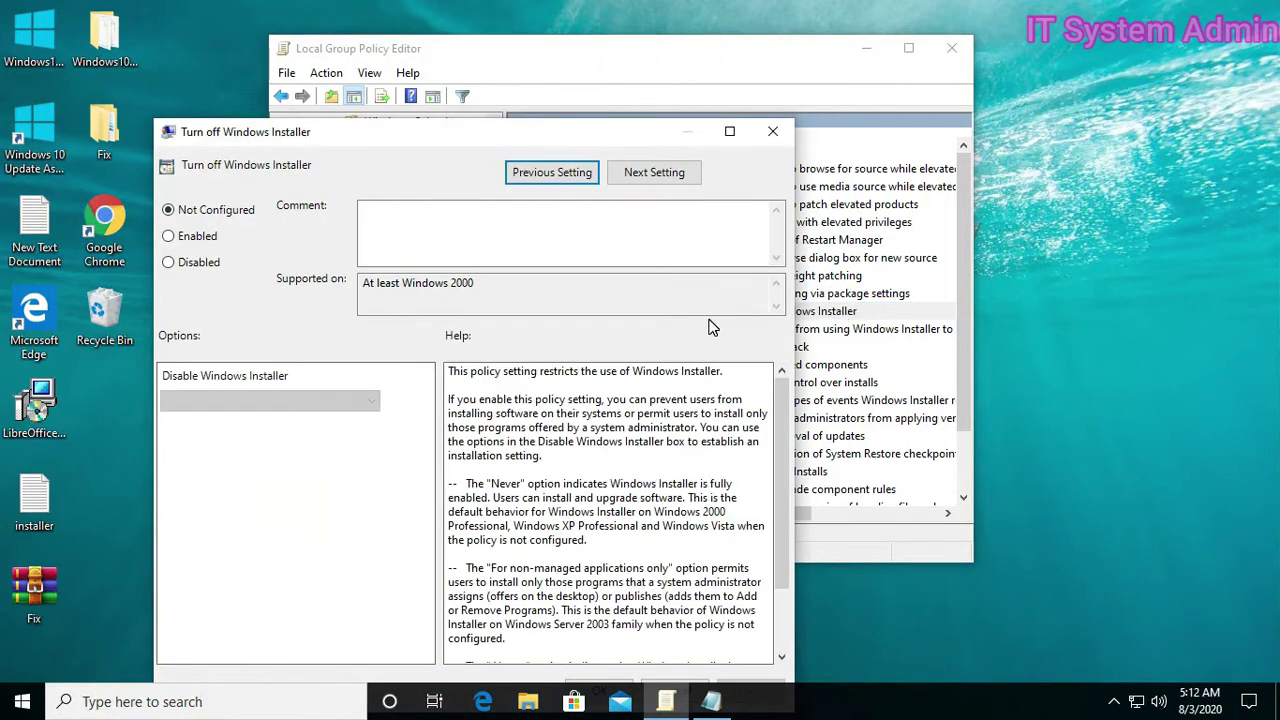
drag(471, 137, 532, 50)
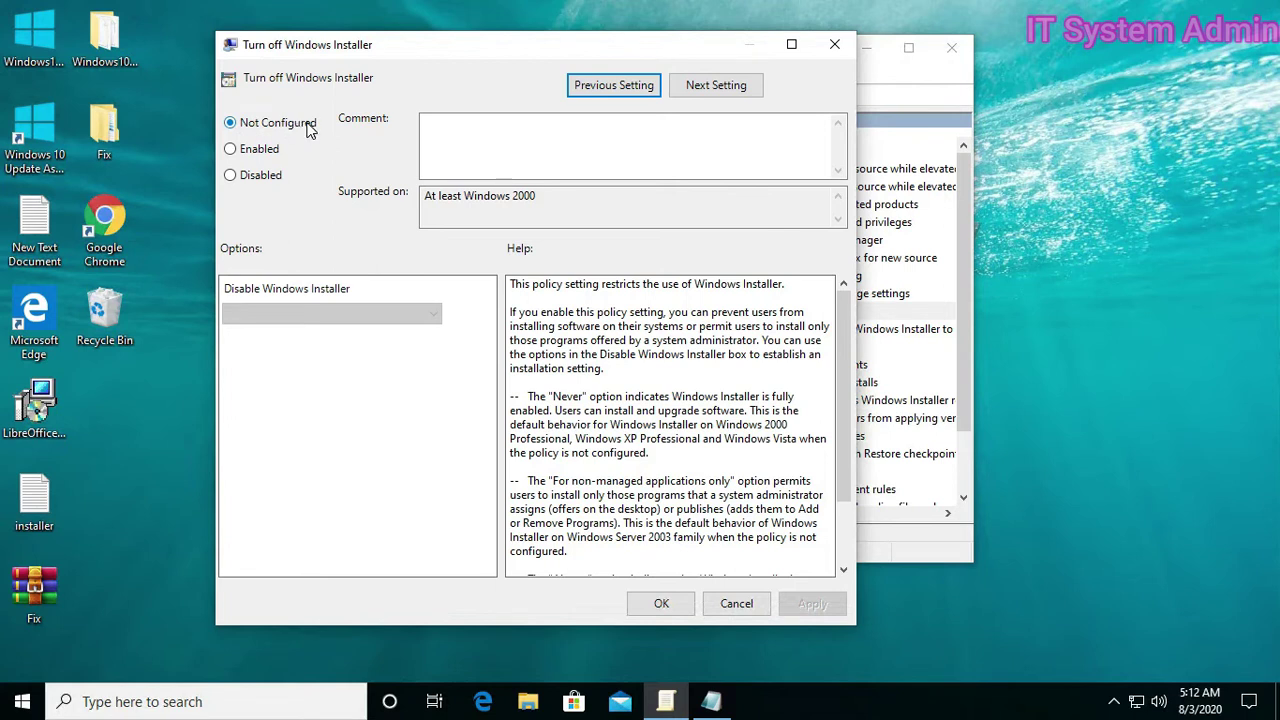
click(232, 152)
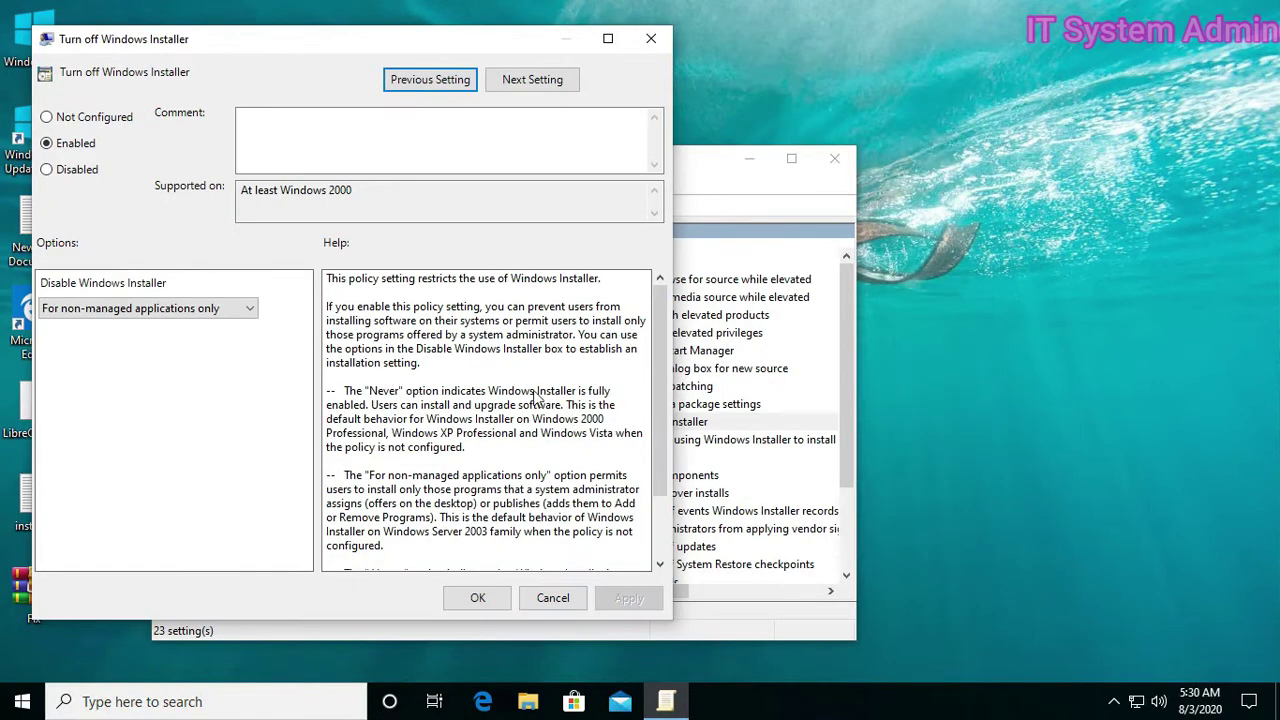
click(225, 315)
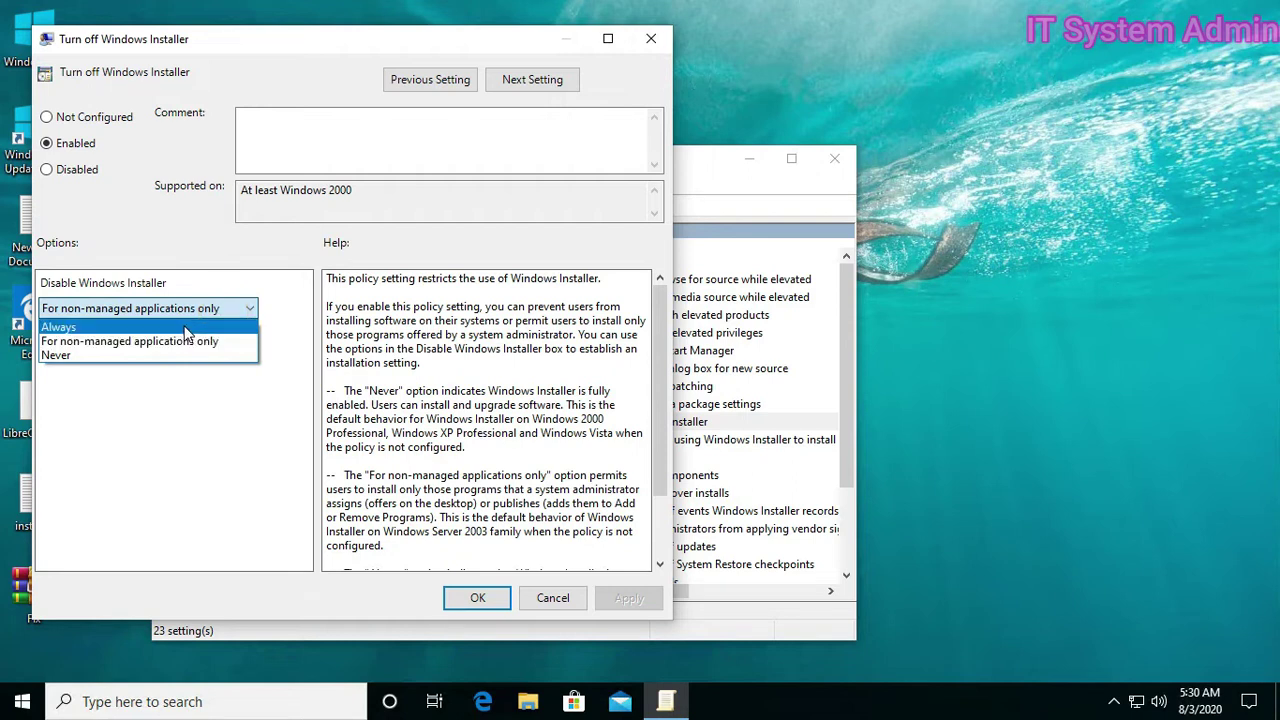
click(184, 329)
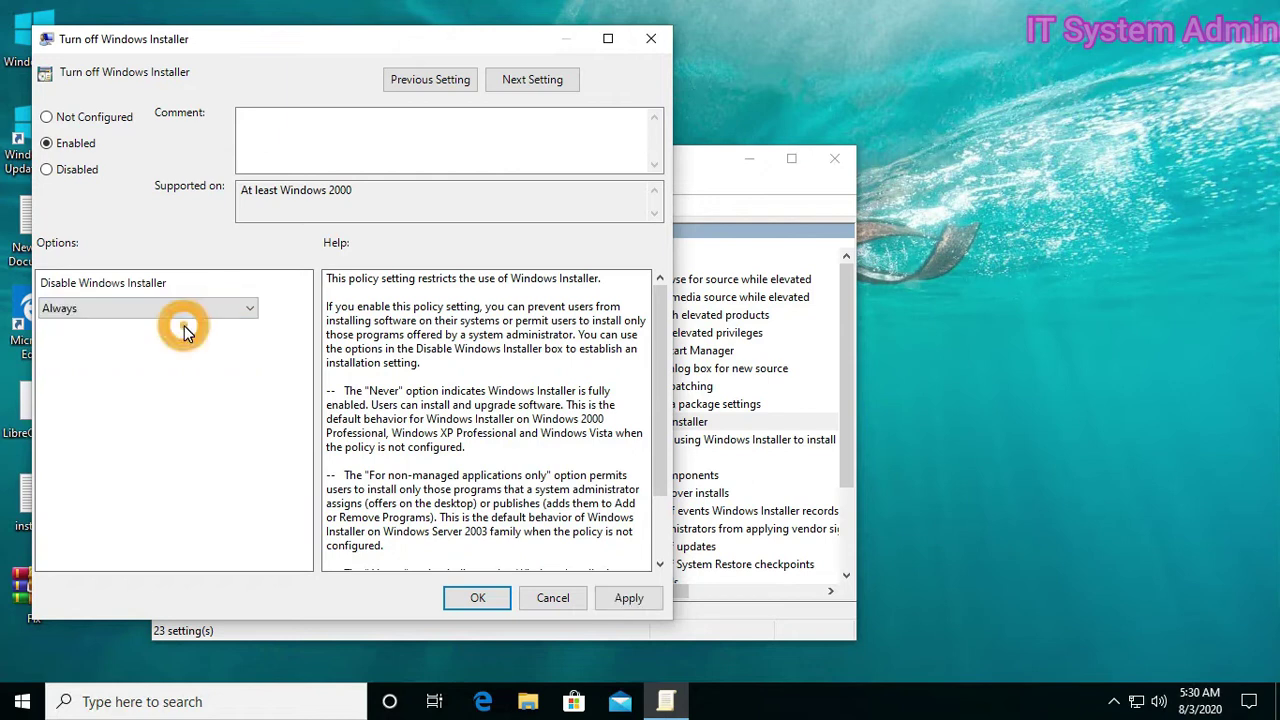
click(627, 597)
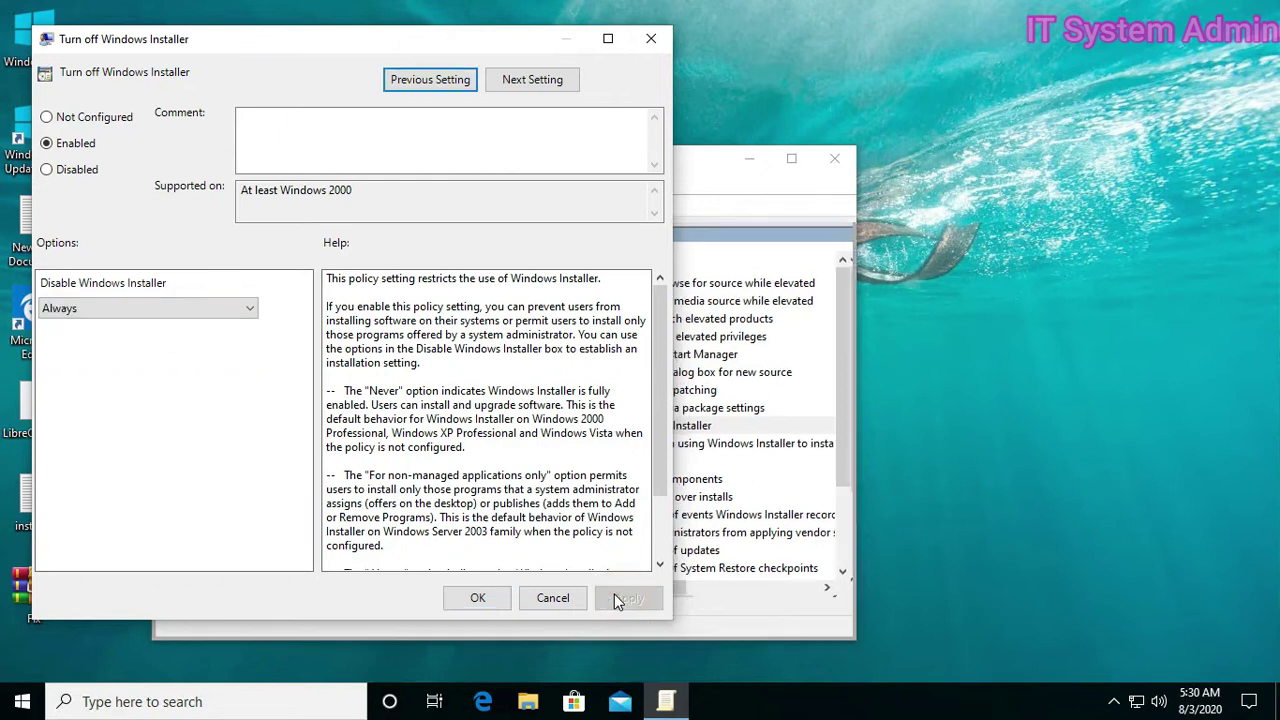
click(491, 602)
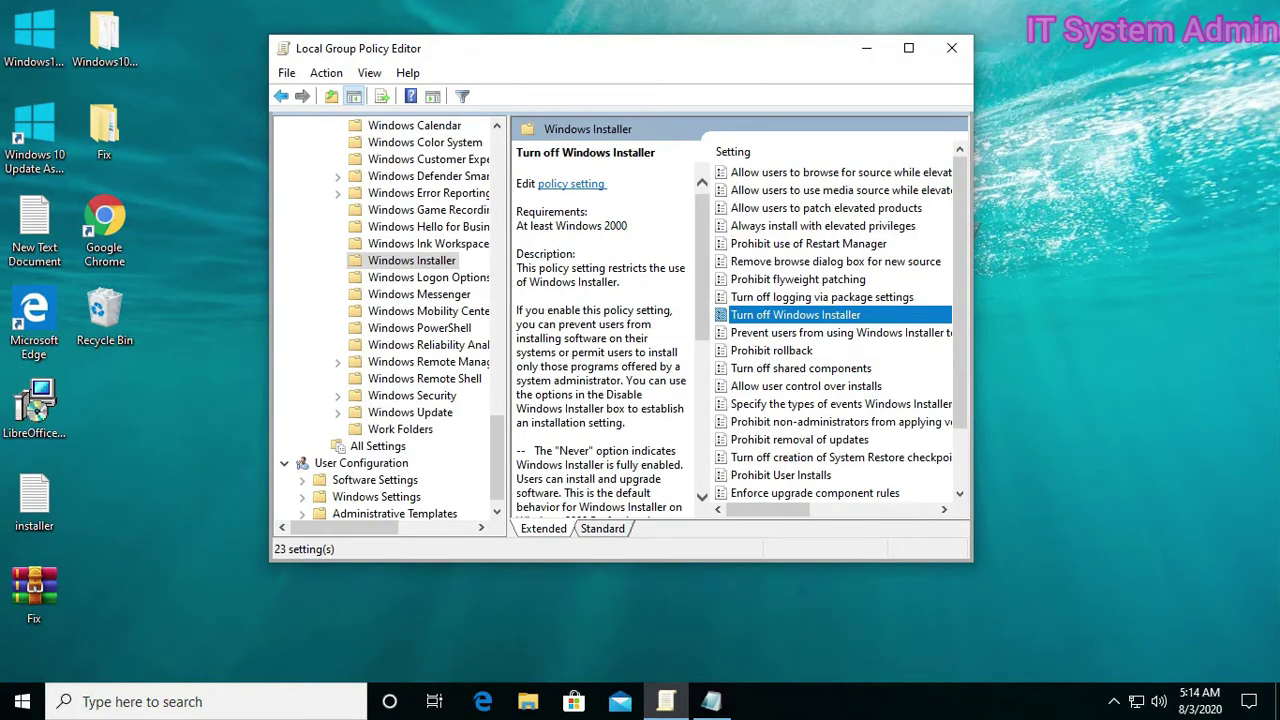
Refocus the policy editor and collapse the Windows Components and Administrative Templates folders.
click(1108, 248)
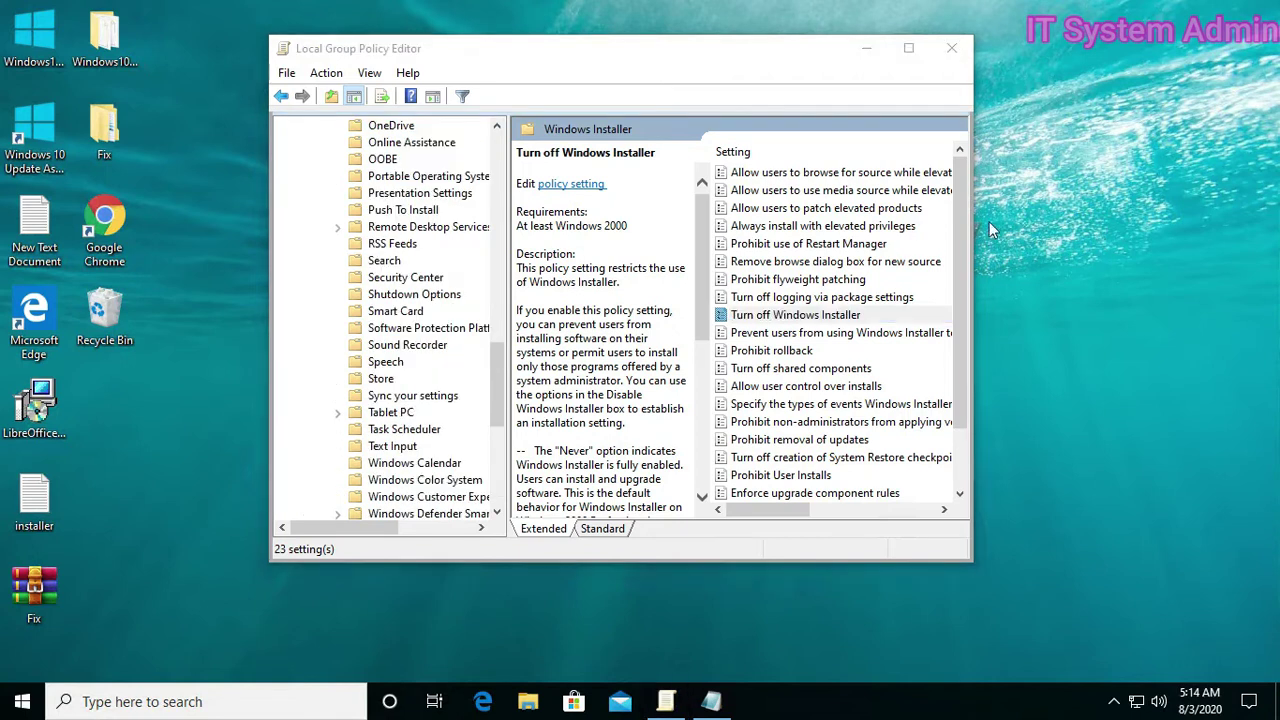
click(501, 401)
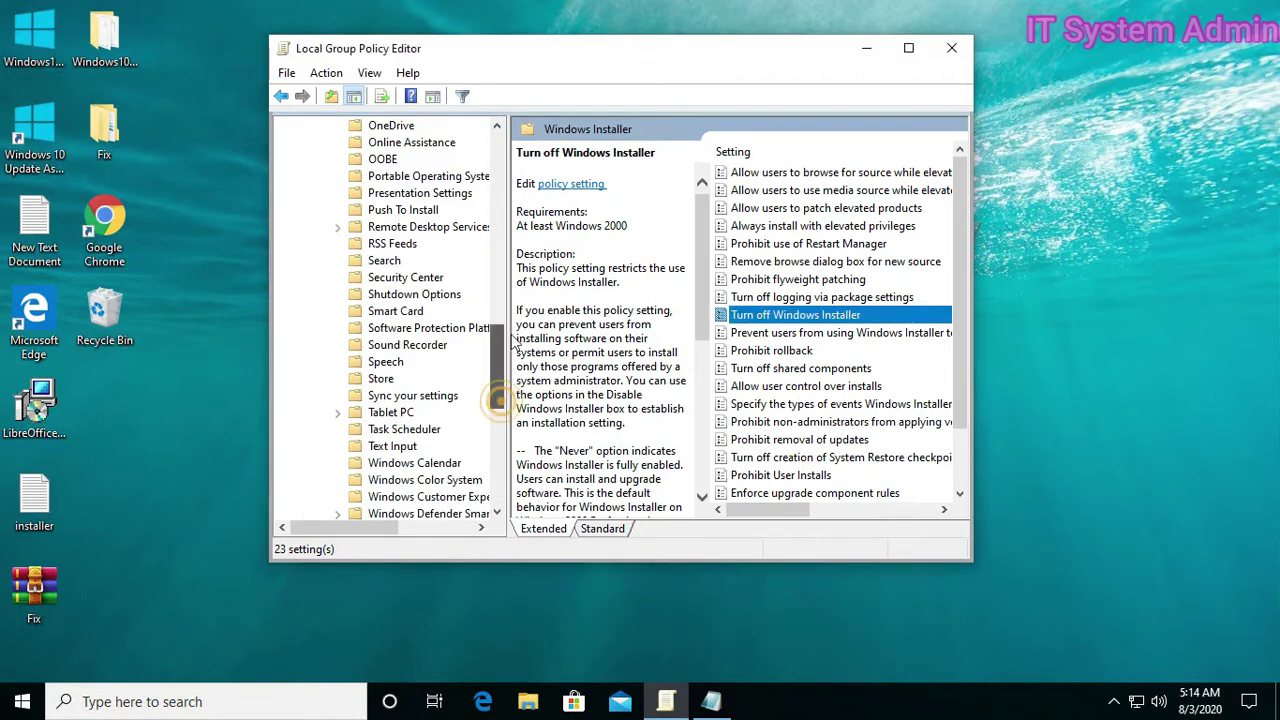
drag(512, 343, 505, 150)
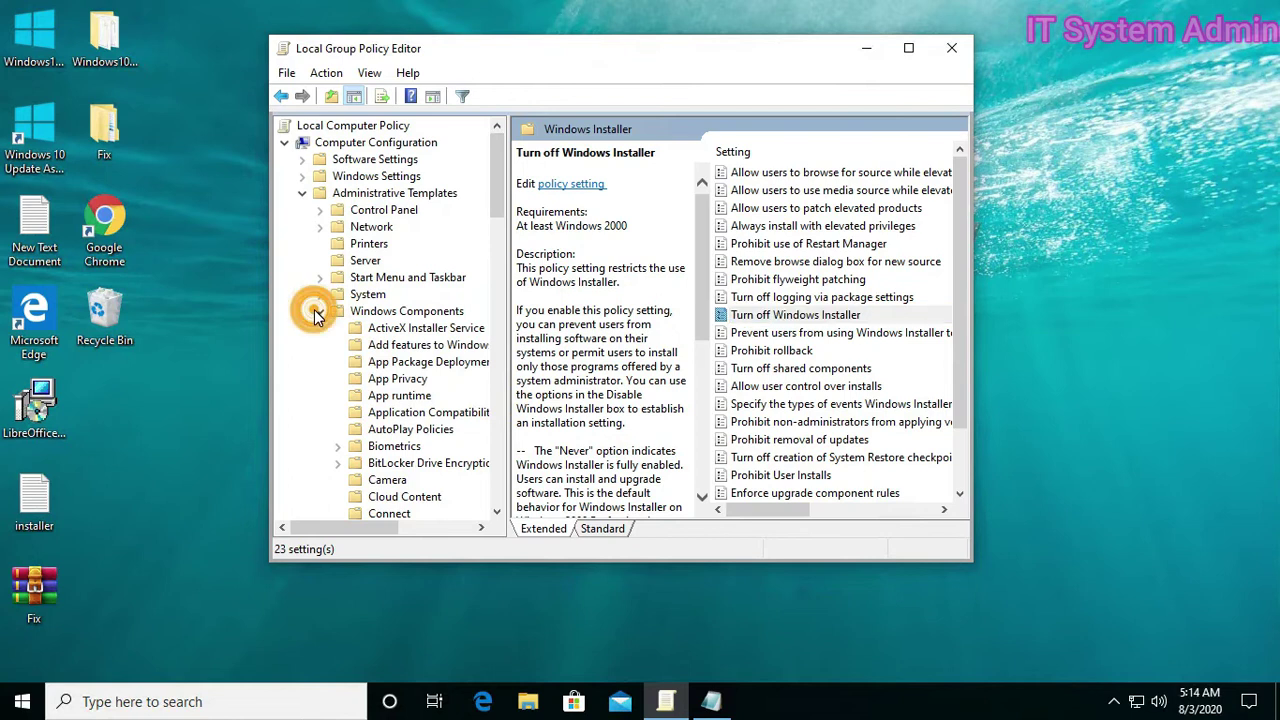
click(315, 313)
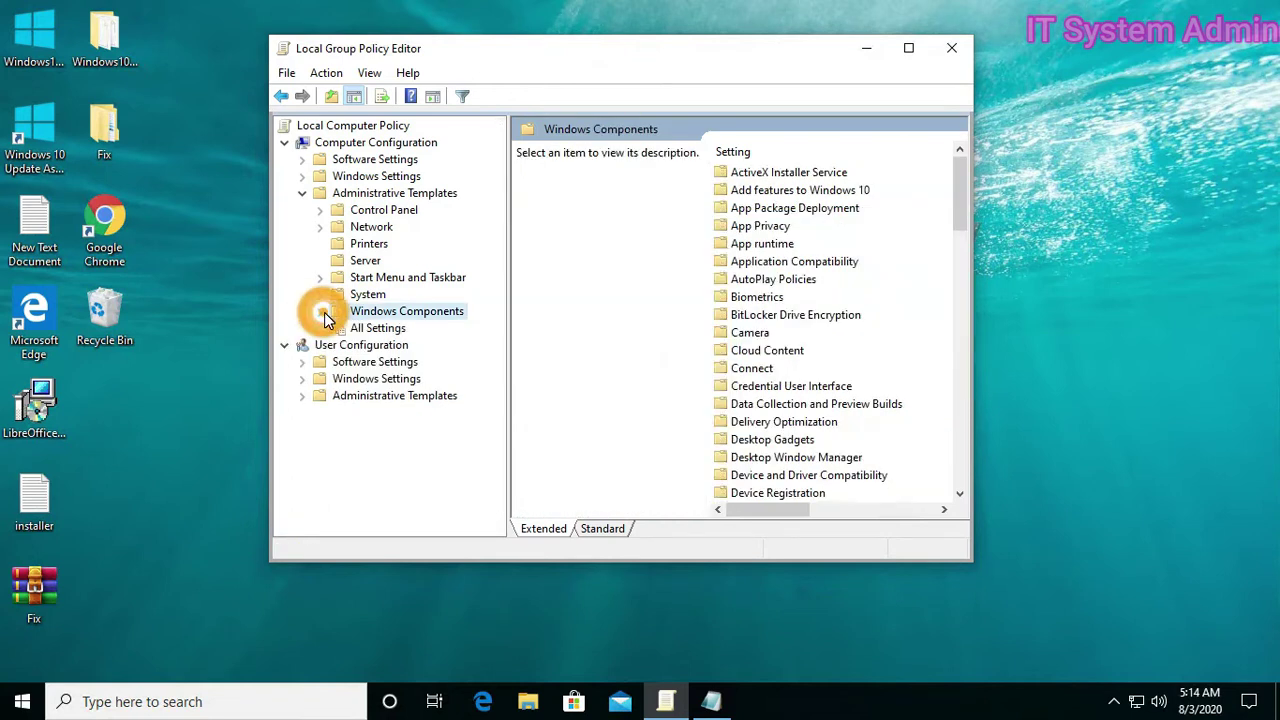
click(300, 193)
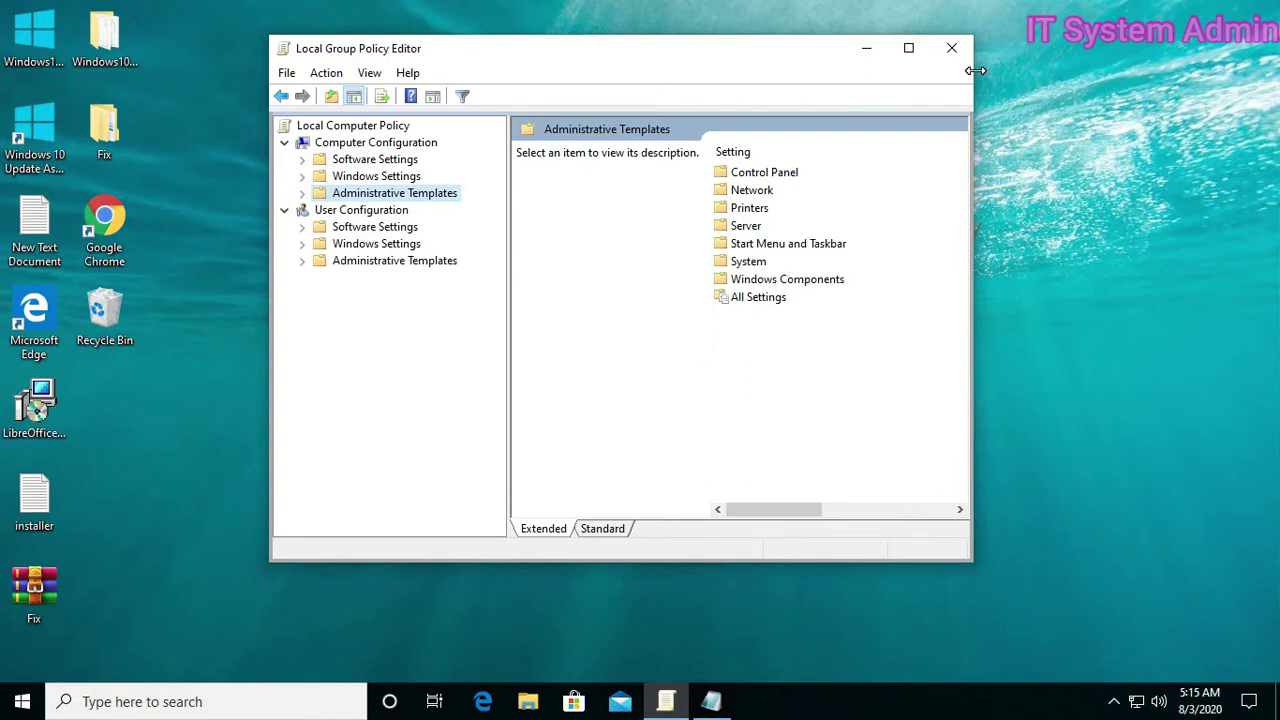
Open User Configuration > Administrative Templates > System and select Don't run specified Windows applications.
click(301, 263)
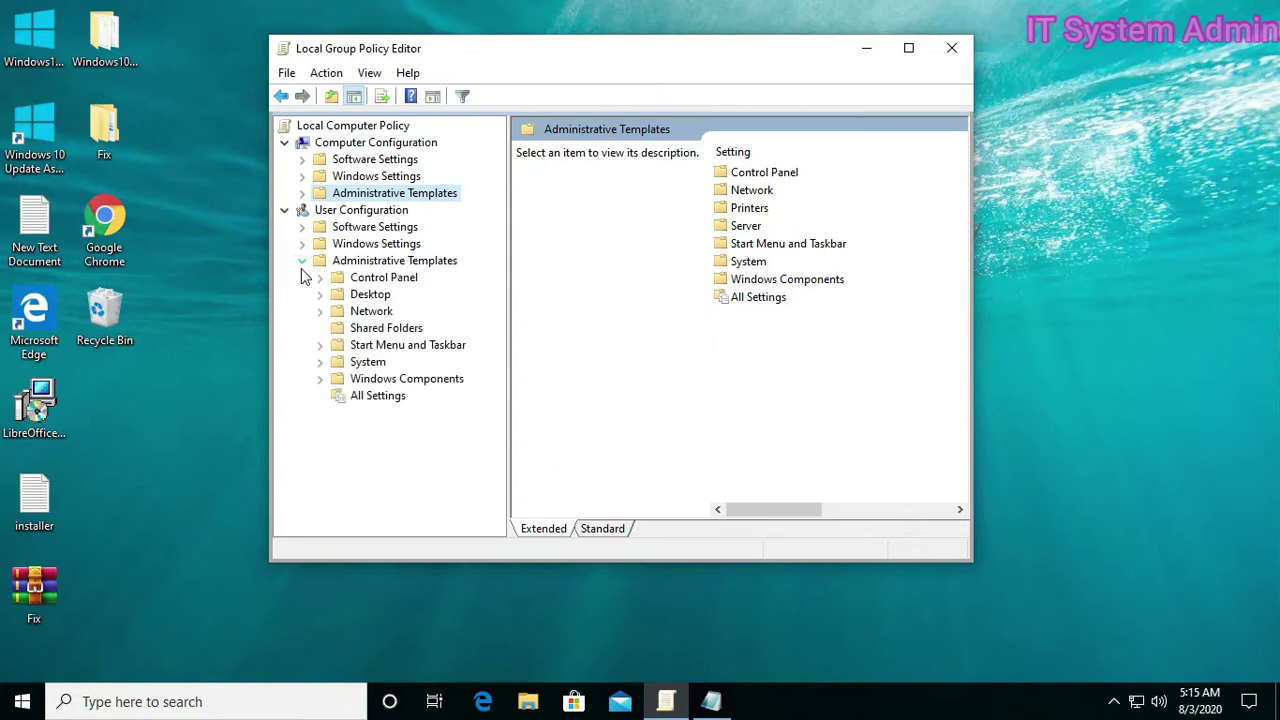
click(338, 368)
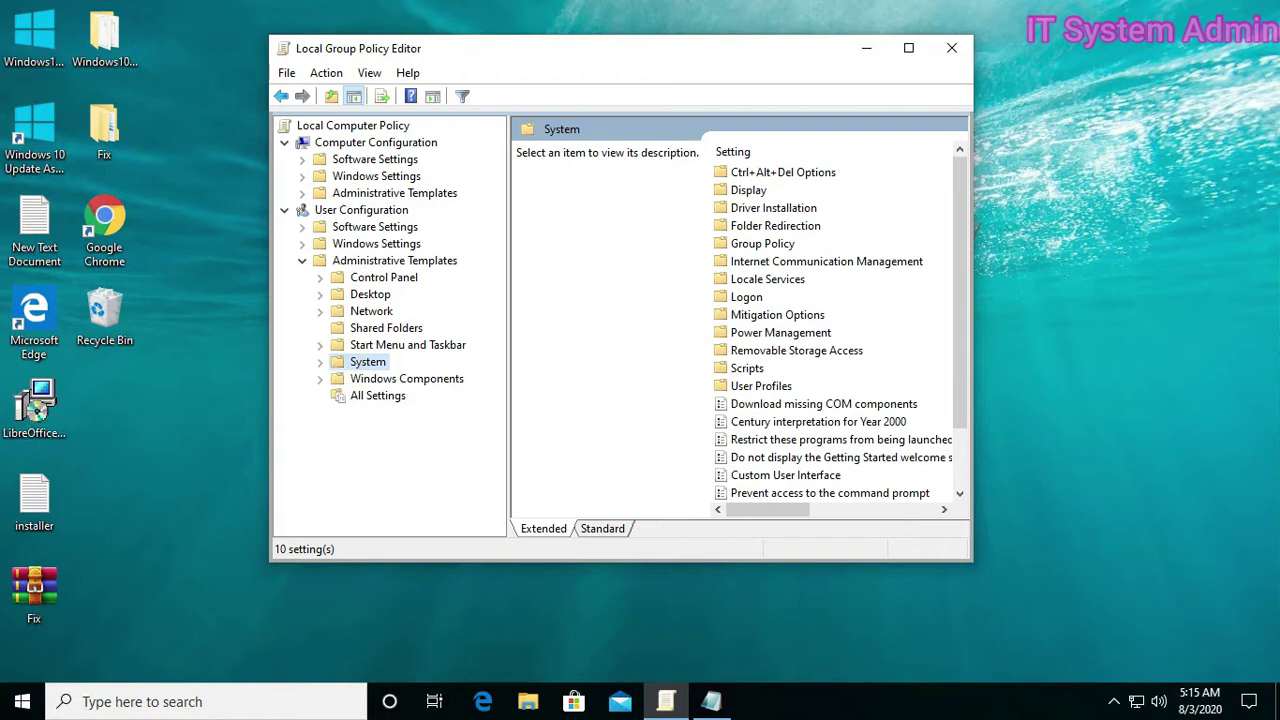
drag(972, 291, 1200, 299)
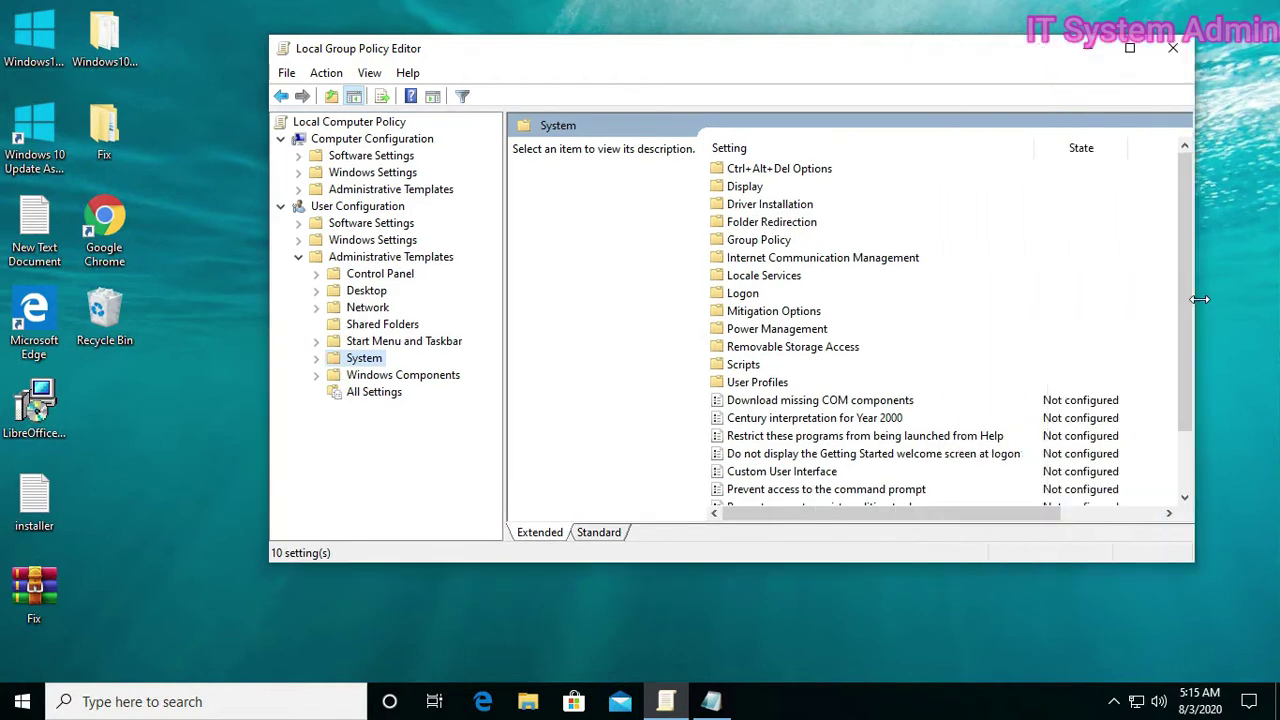
scroll(850, 430, down, 2)
click(806, 453)
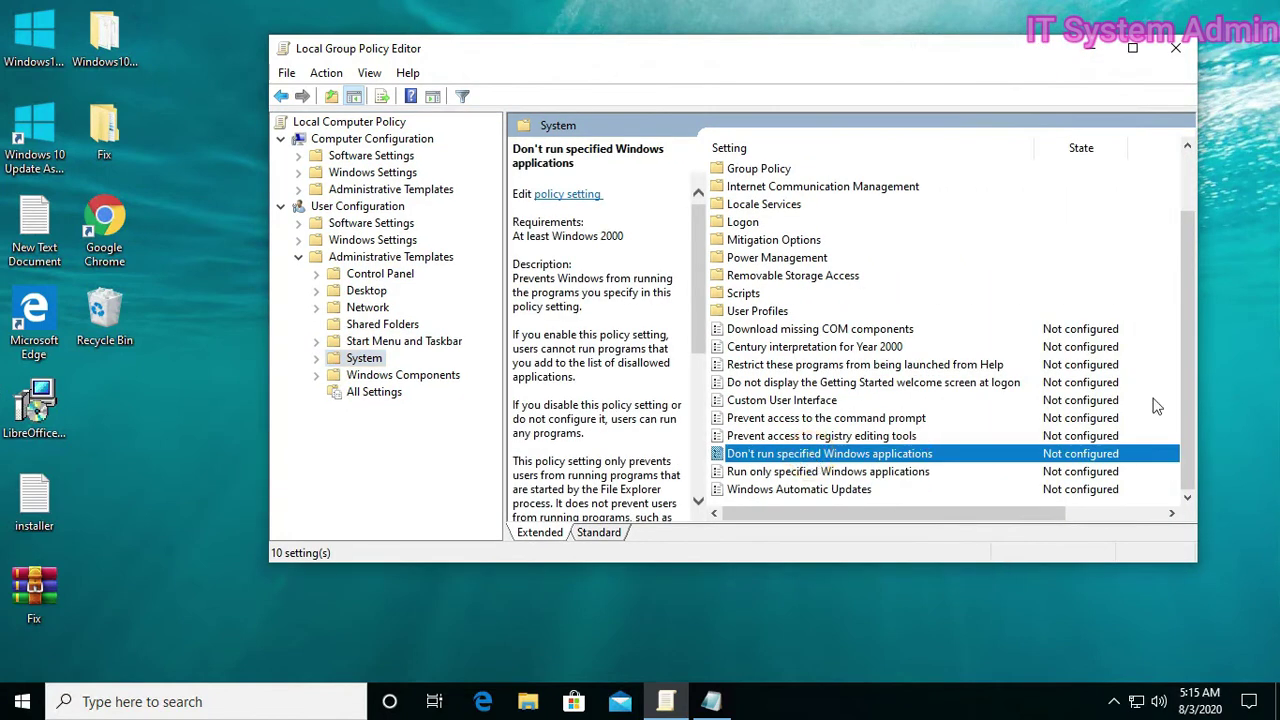
click(766, 455)
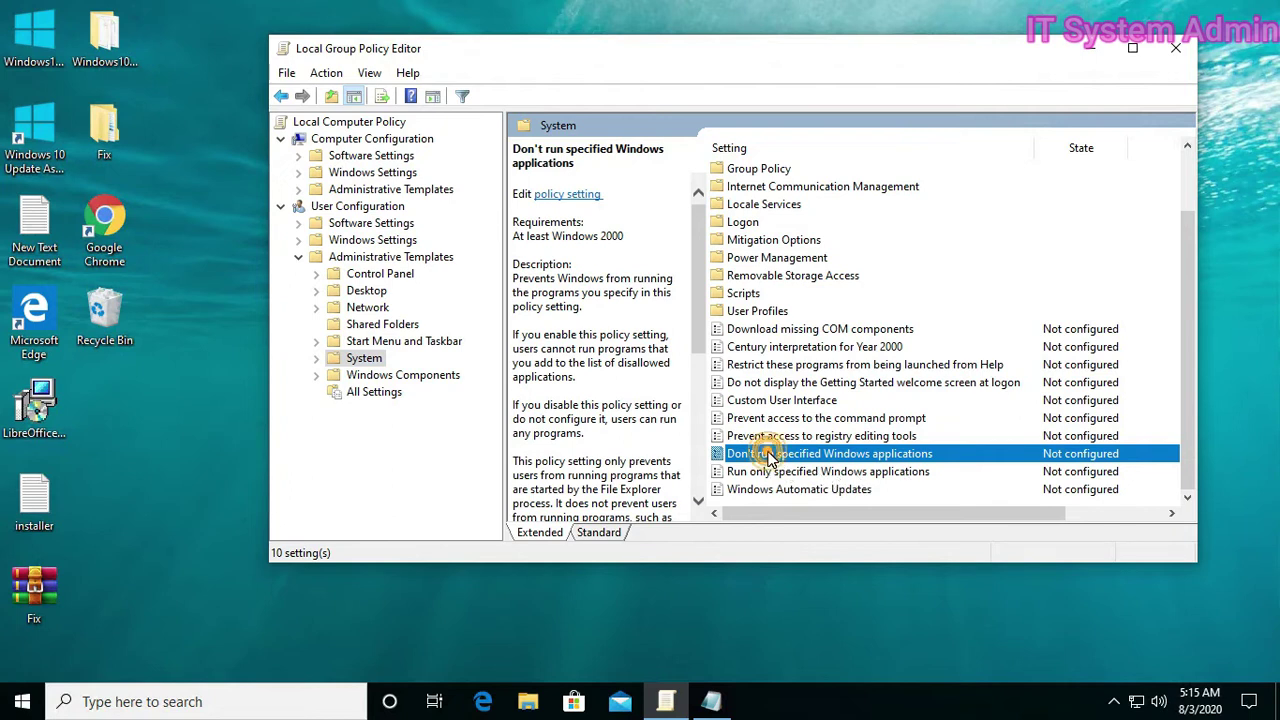
Enable Don't run specified Windows applications with notepad.exe in its disallowed list, and save it.
double_click(766, 455)
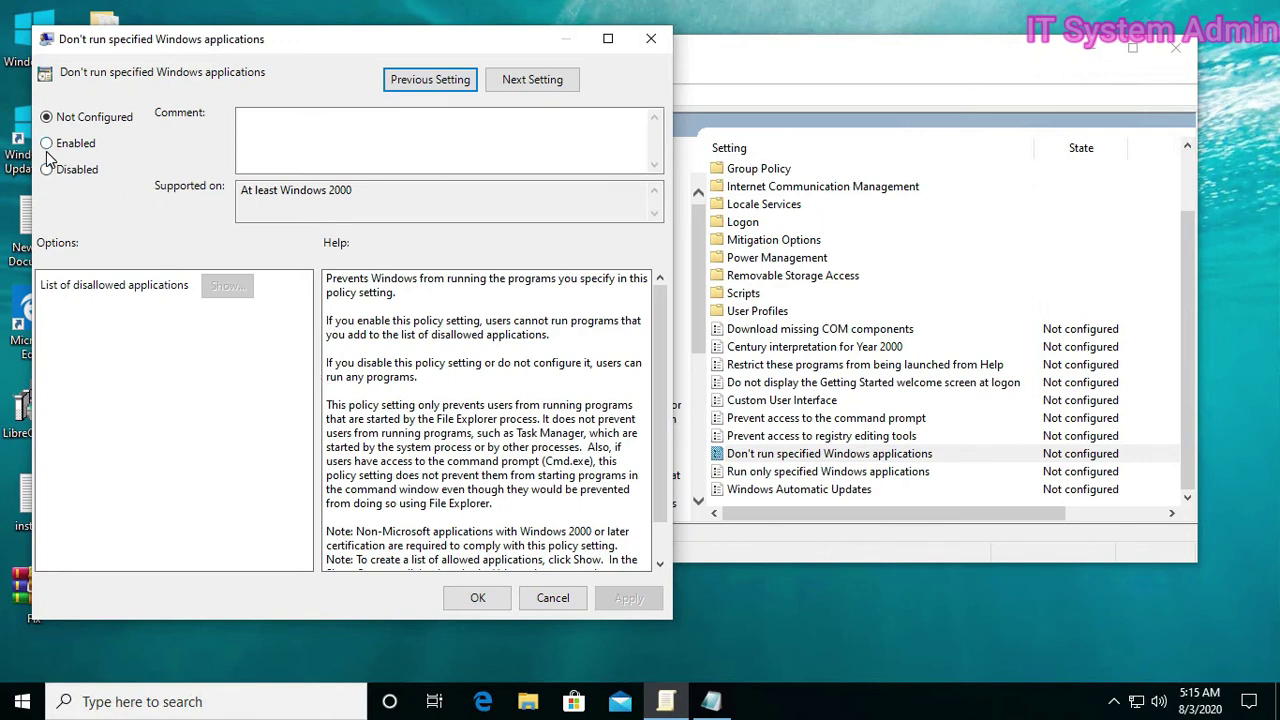
click(47, 143)
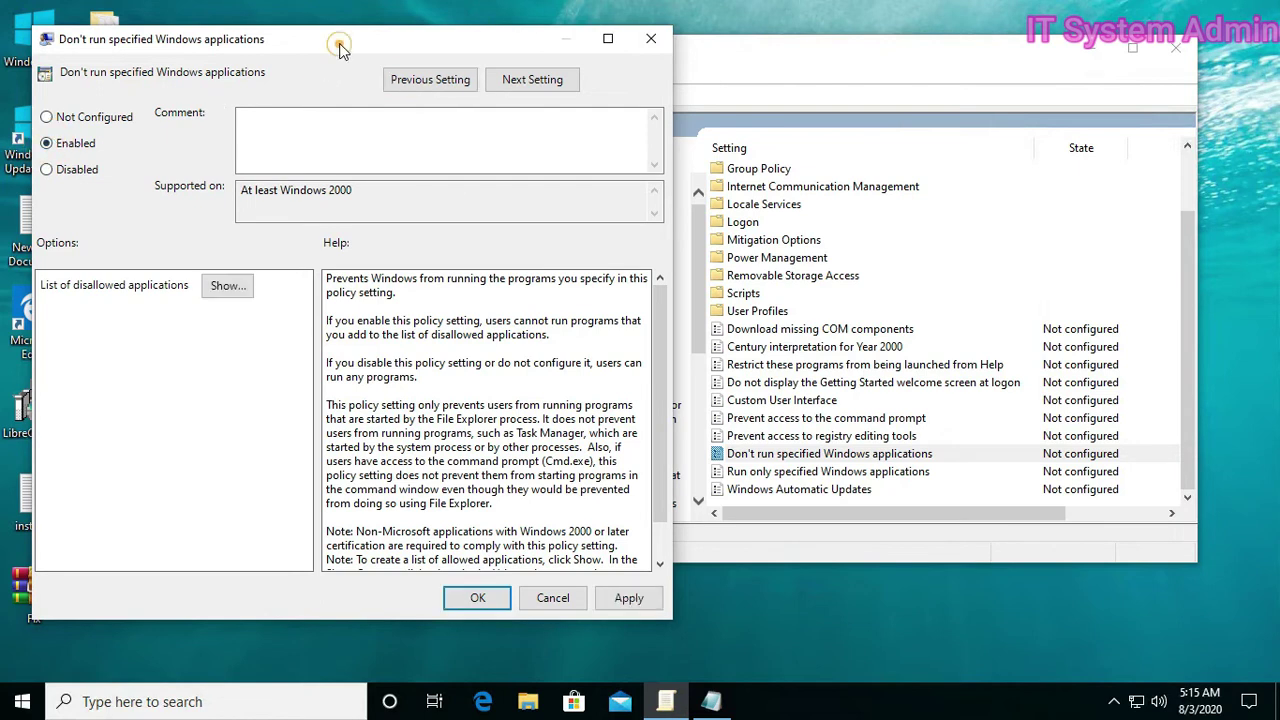
drag(340, 44, 644, 43)
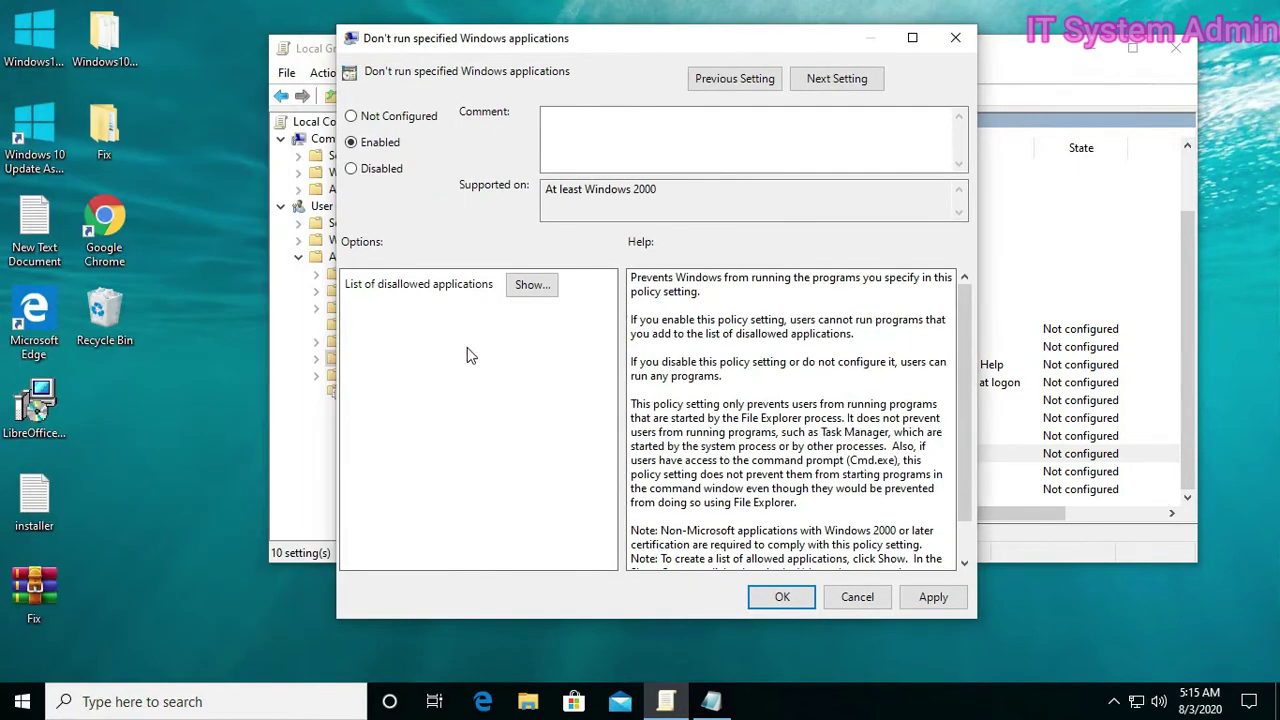
click(533, 286)
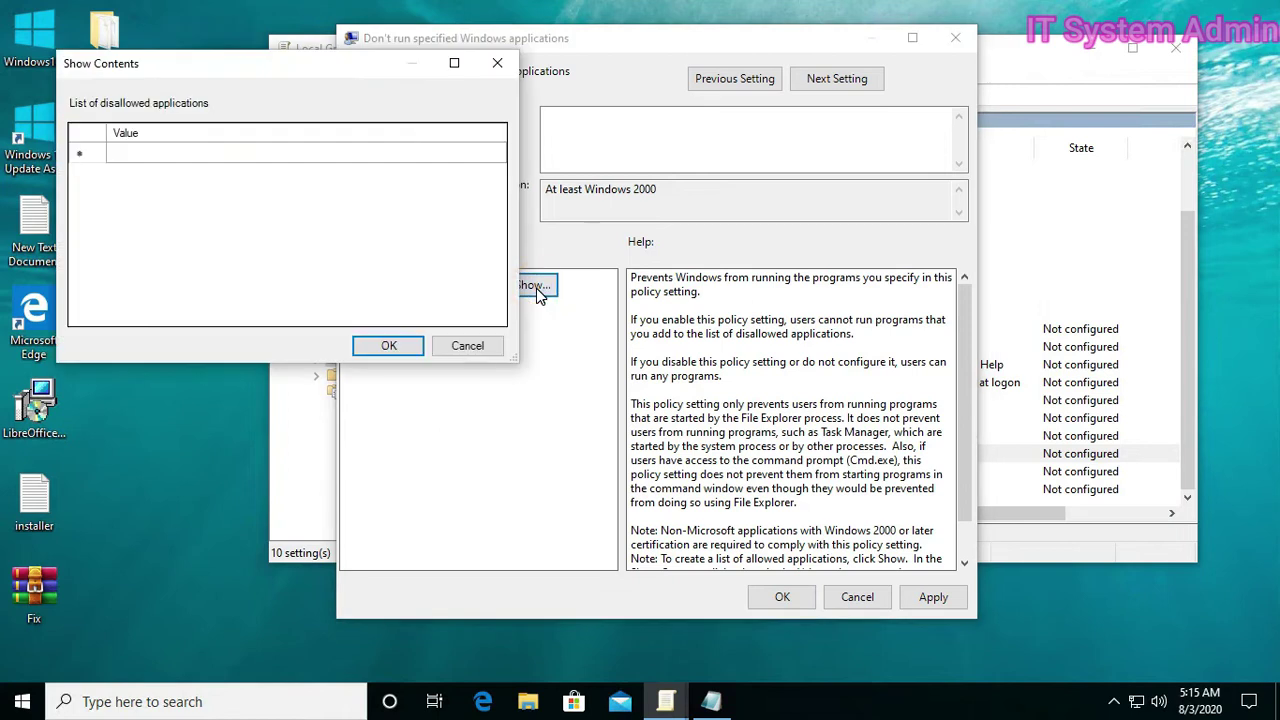
click(165, 153)
click(160, 153)
text(not)
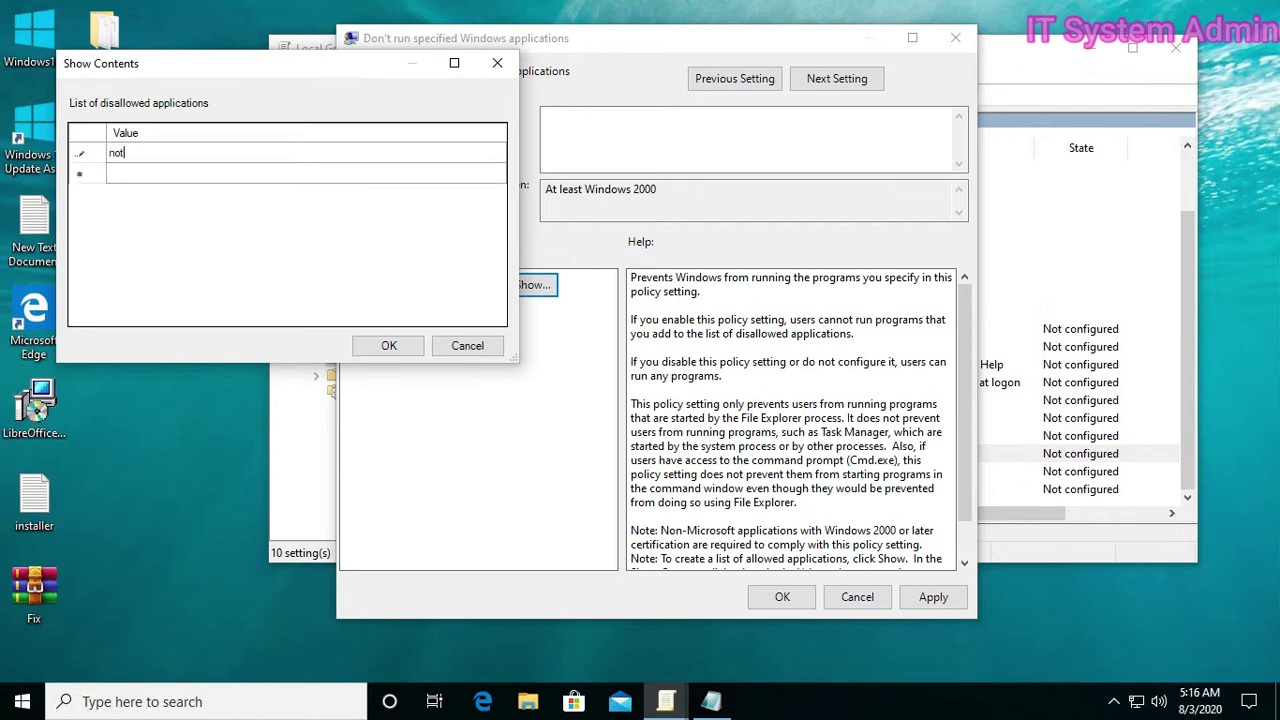
text(epa)
text(d)
text(.ex)
text(e)
click(373, 346)
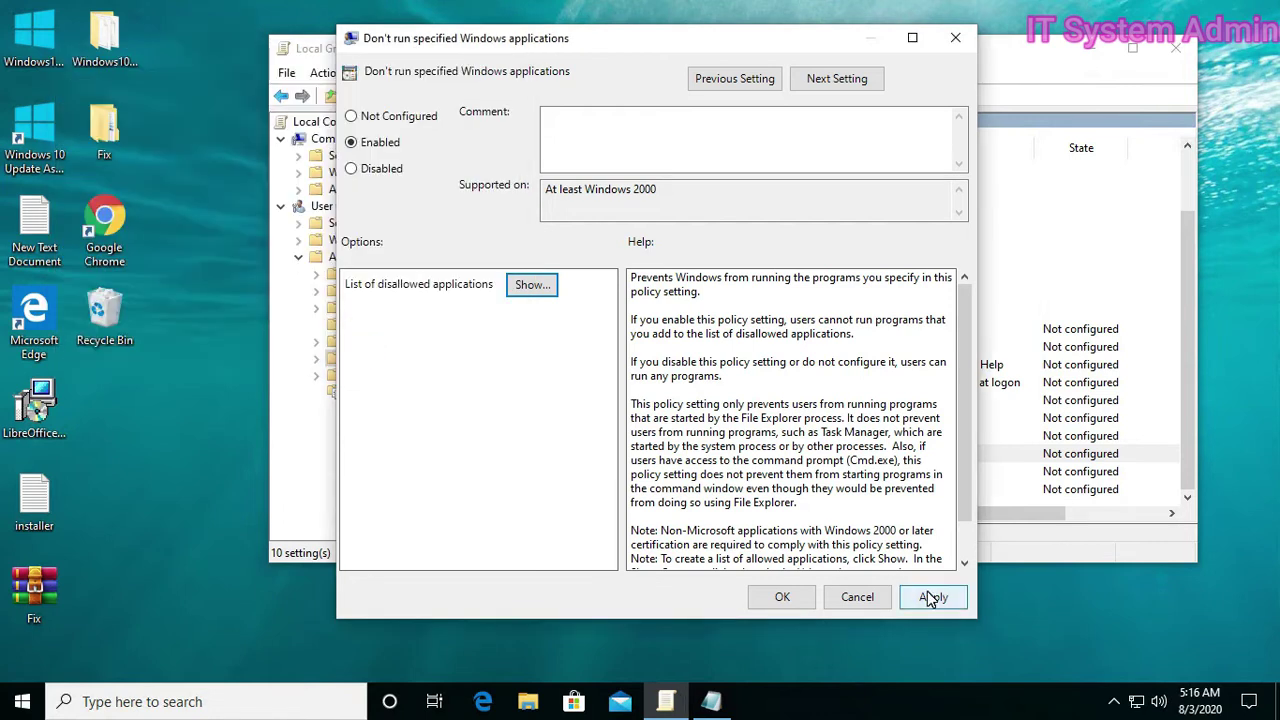
click(930, 597)
click(795, 598)
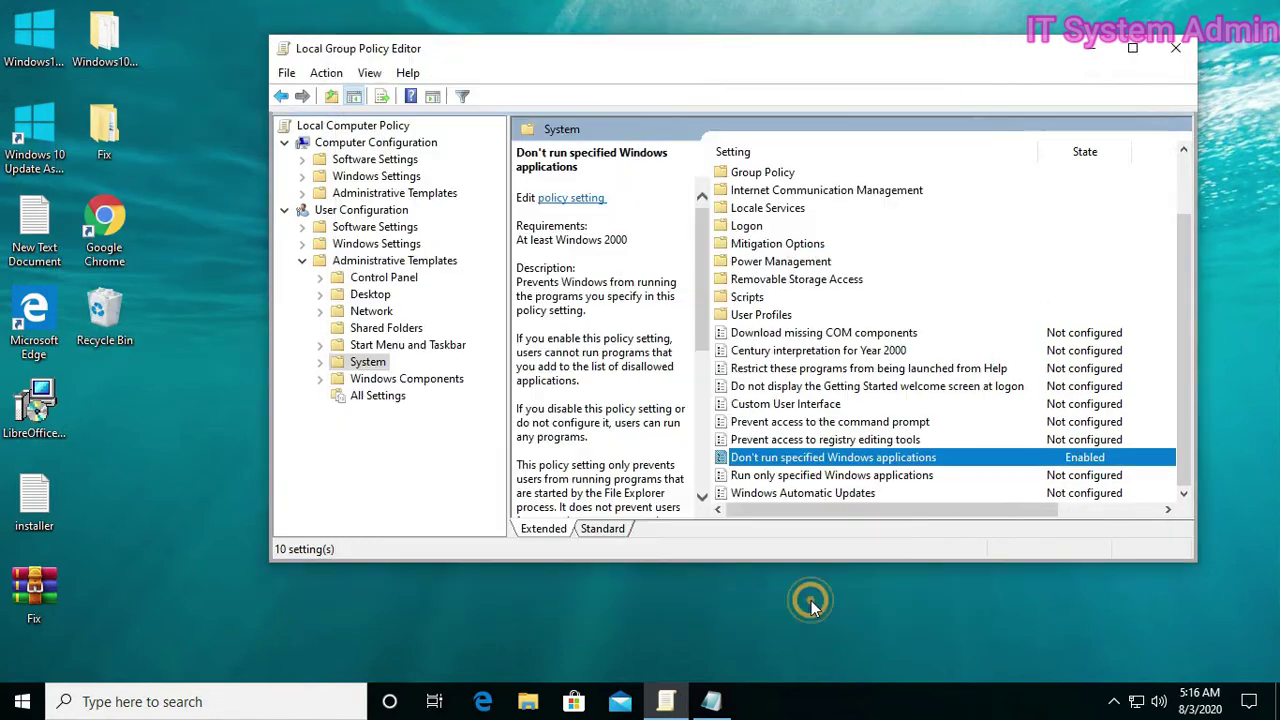
Close the policy editor, then search 'note' and launch Notepad to test the block.
click(1175, 48)
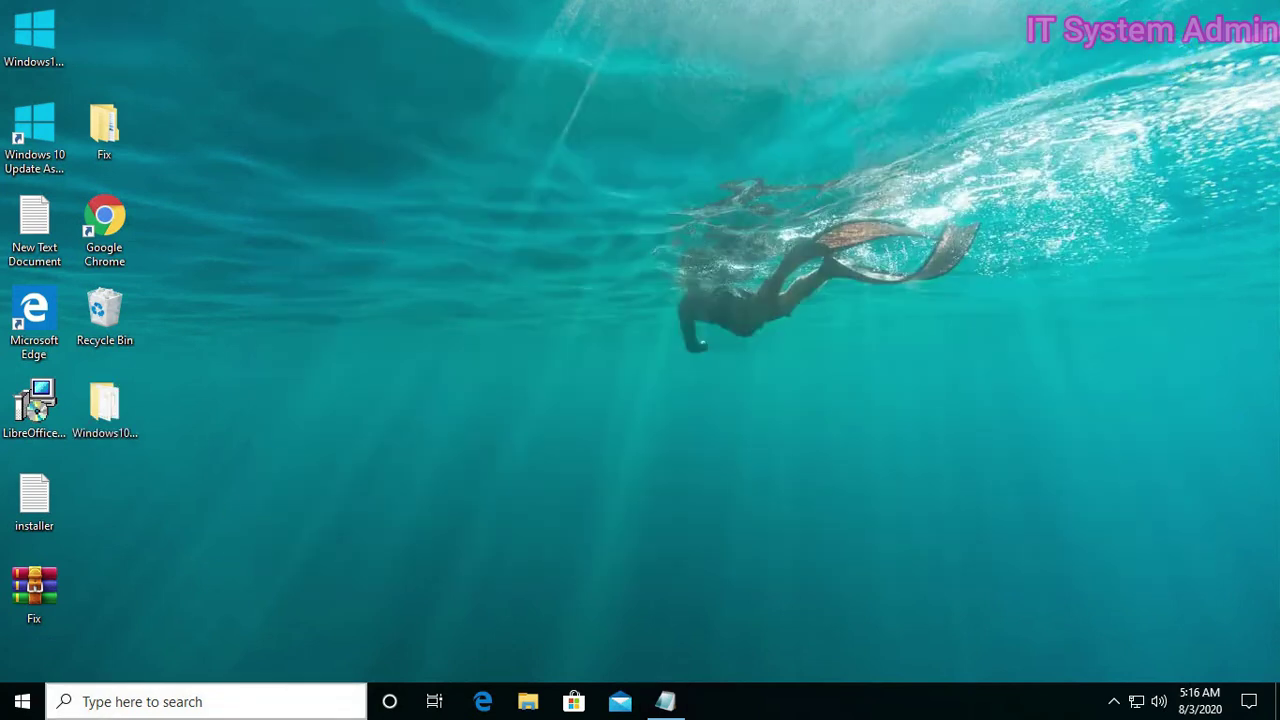
click(200, 701)
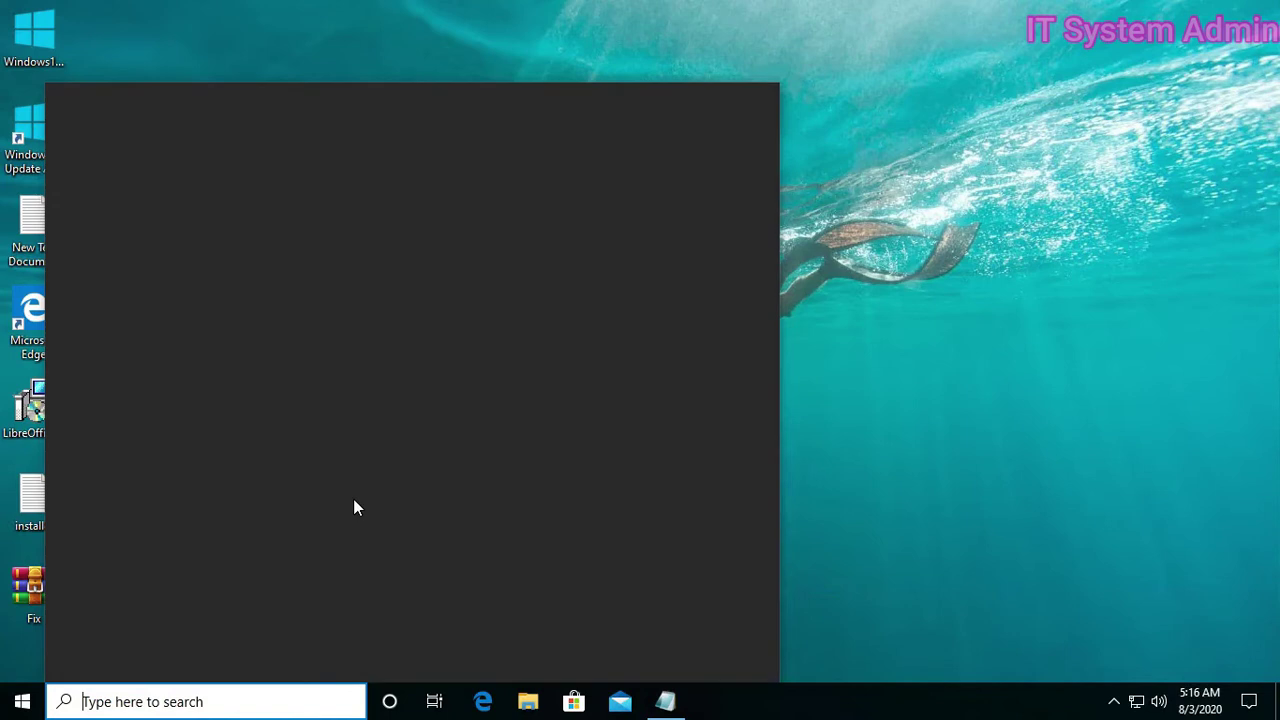
text(not)
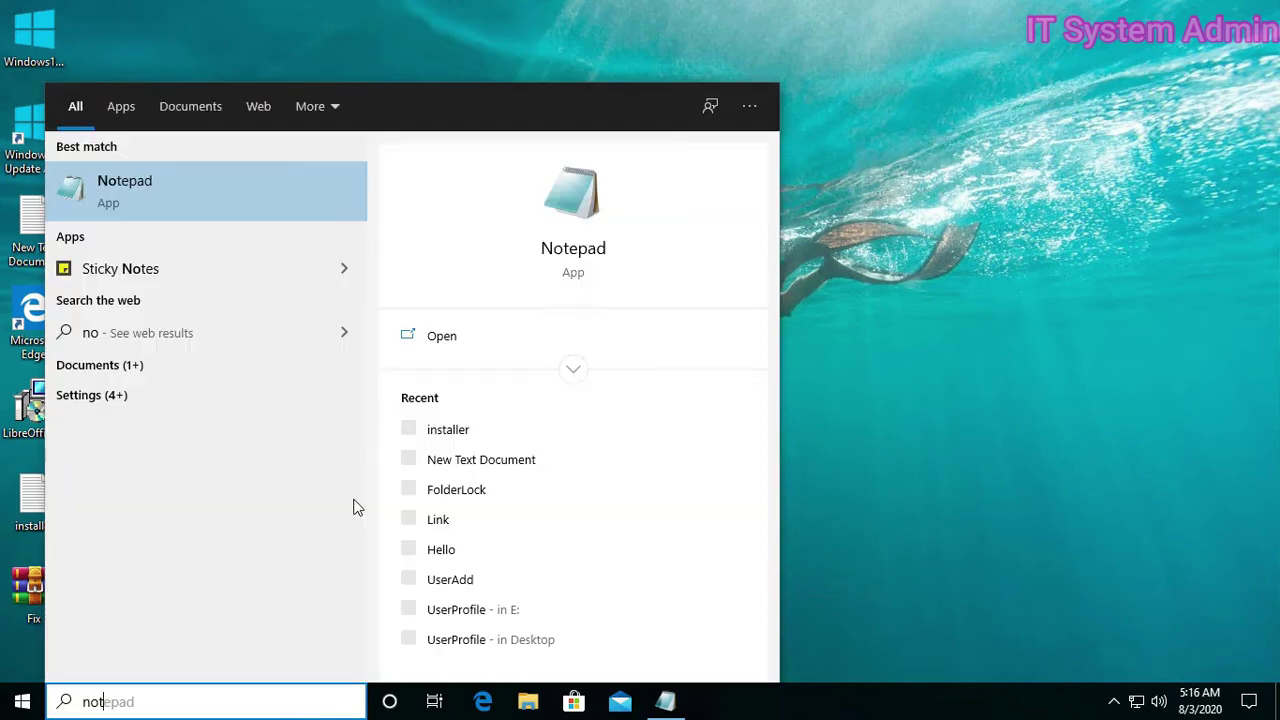
text(e)
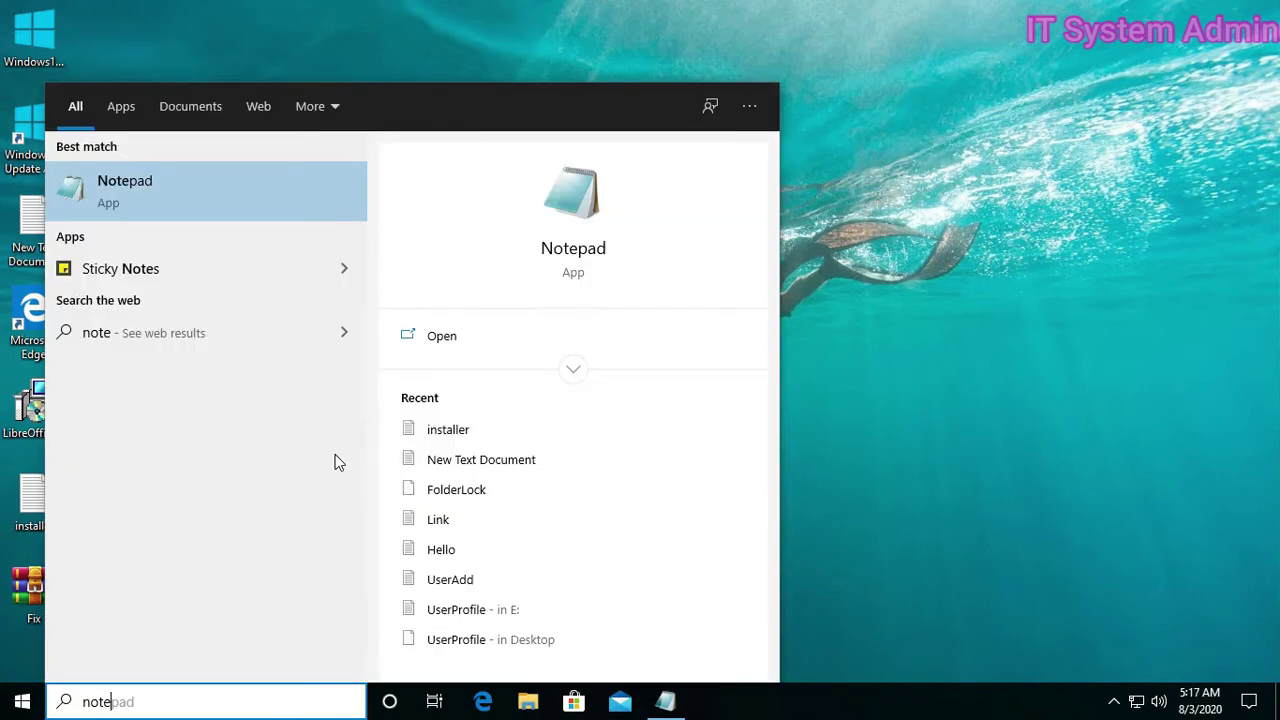
click(254, 196)
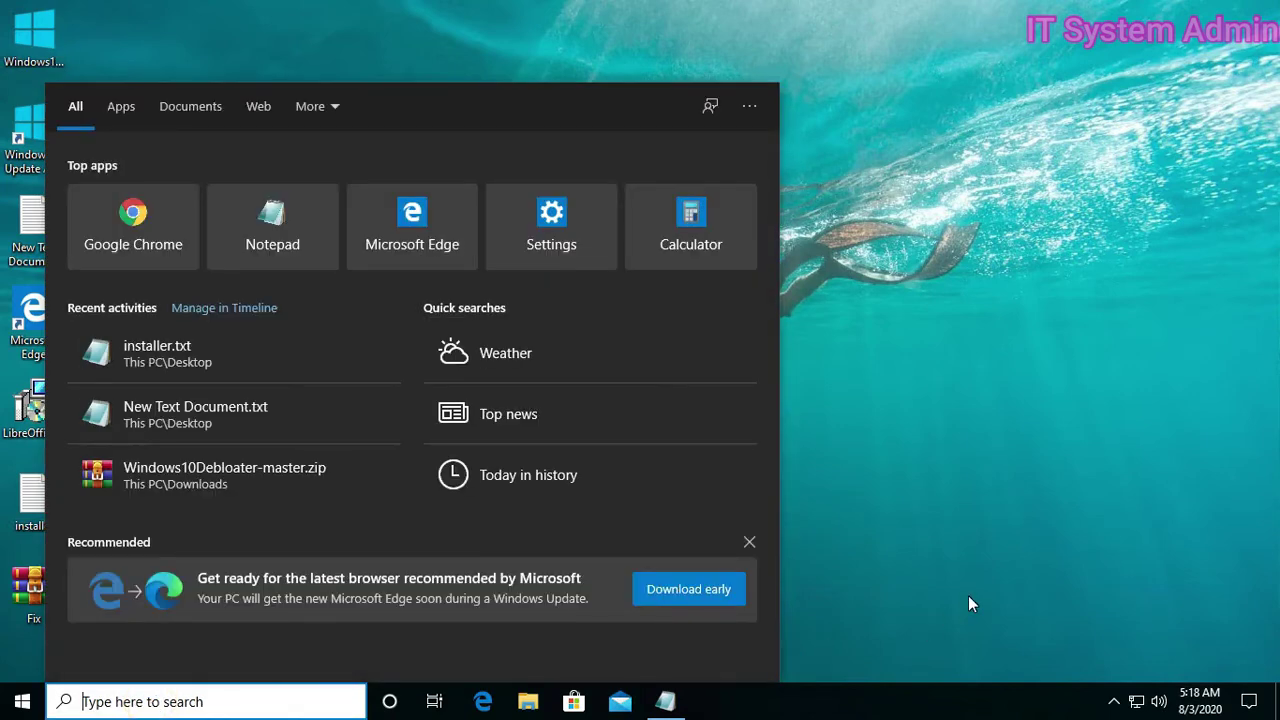
Launch Registry Editor as administrator from the 'regedit' search result.
text(re)
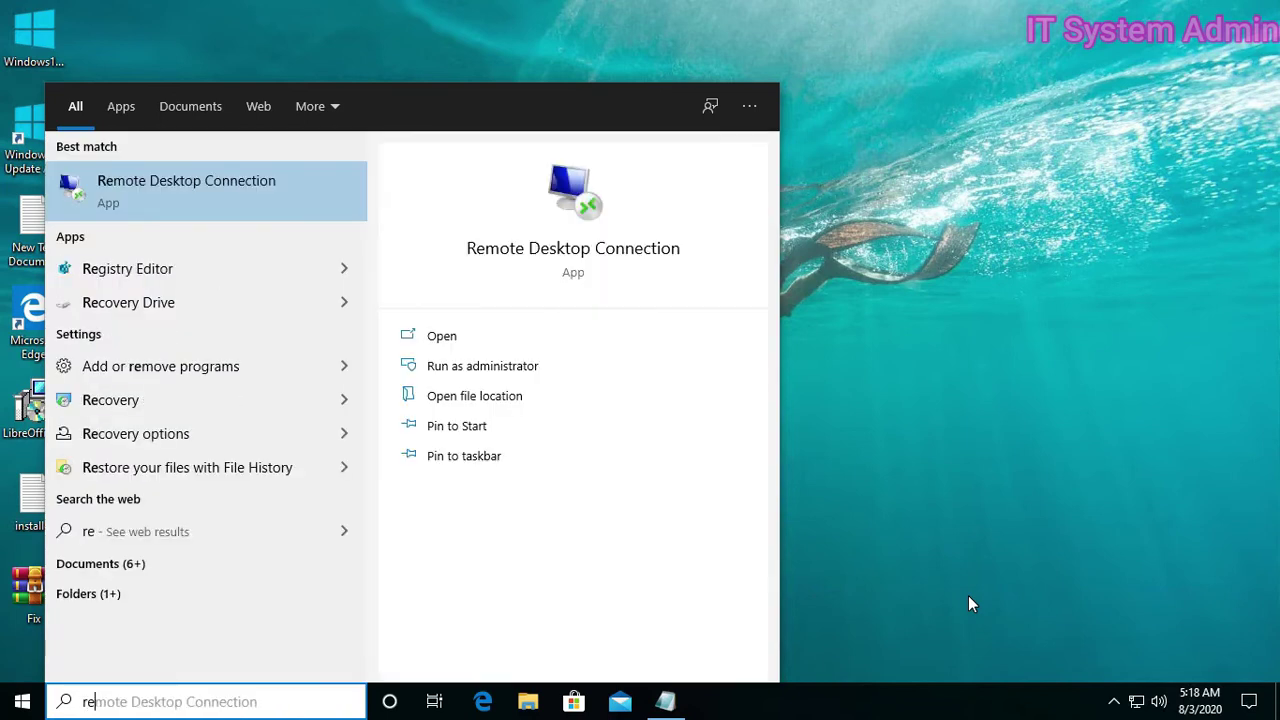
text(gedi)
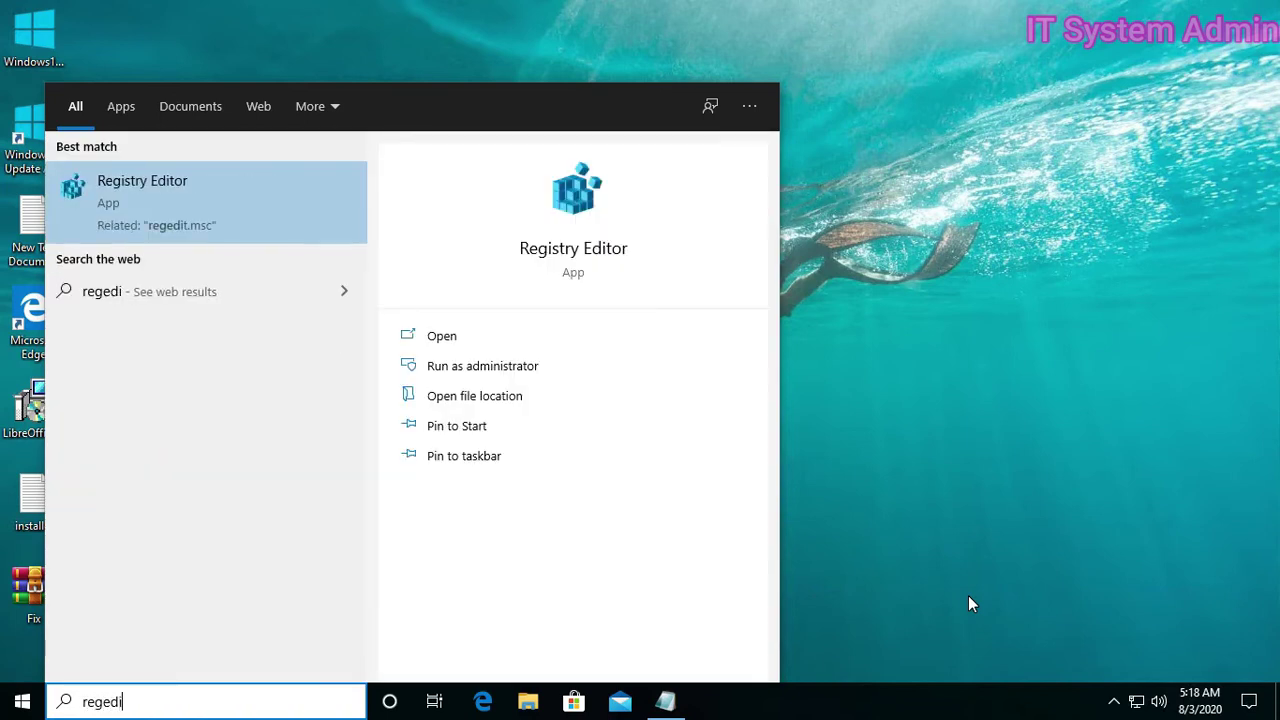
text(t)
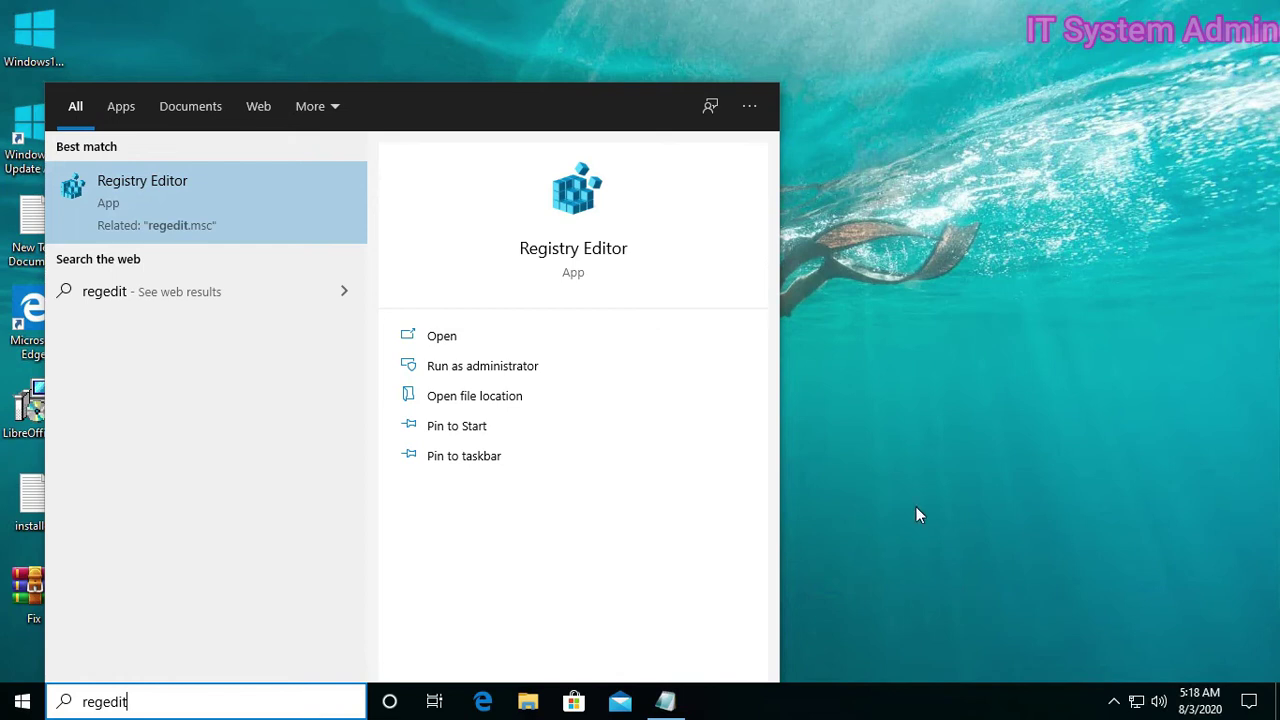
right_click(296, 177)
click(364, 191)
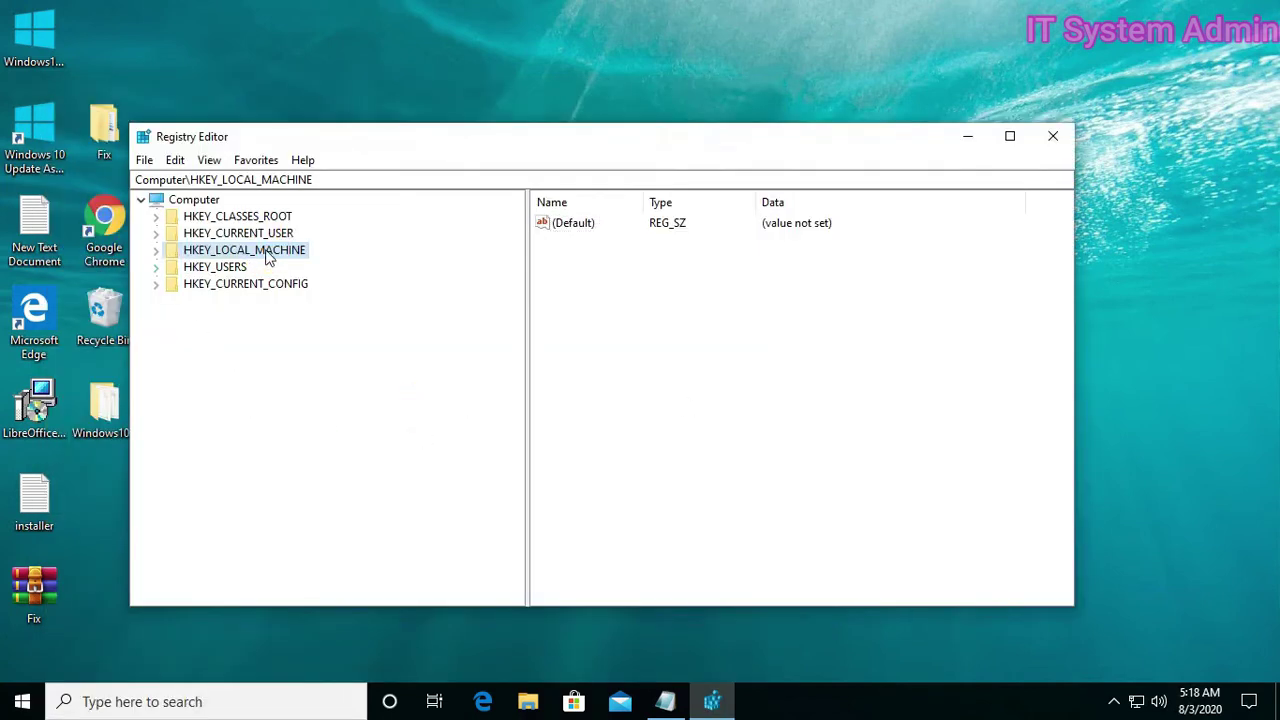
Navigate to HKLM\SOFTWARE\Classes\Msi.Package\DefaultIcon to view its (Default) value.
click(155, 255)
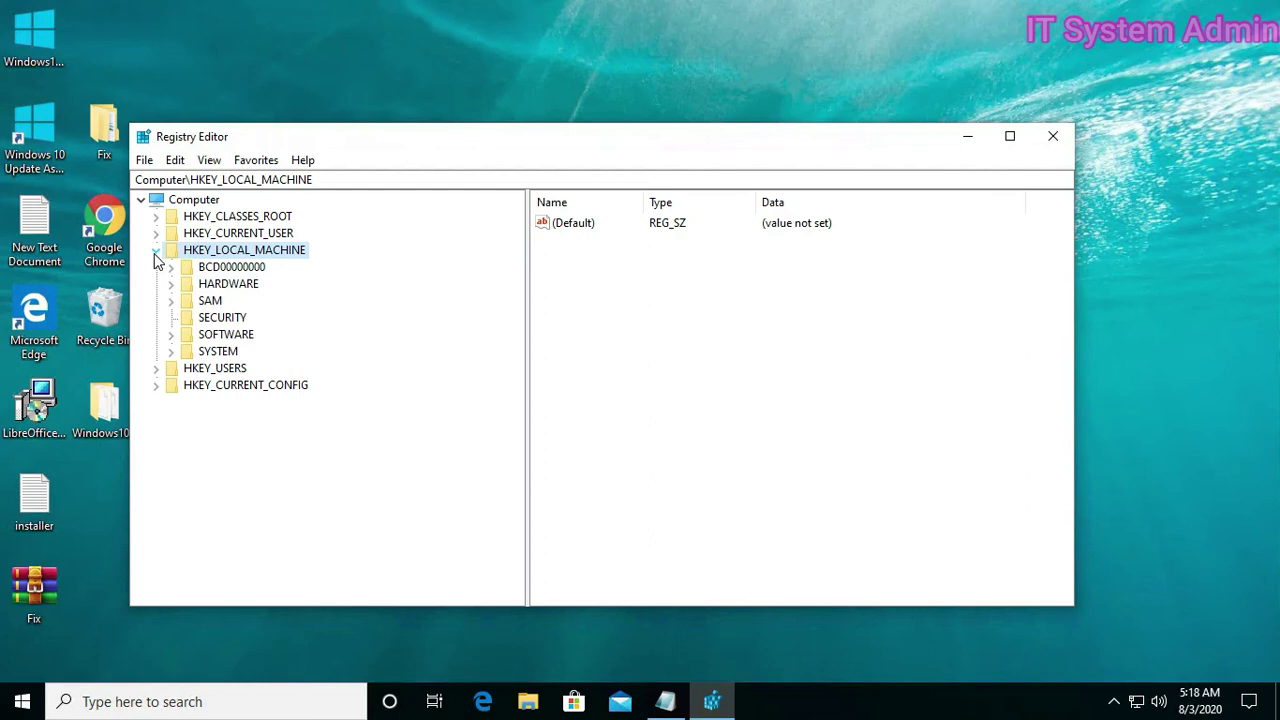
click(170, 335)
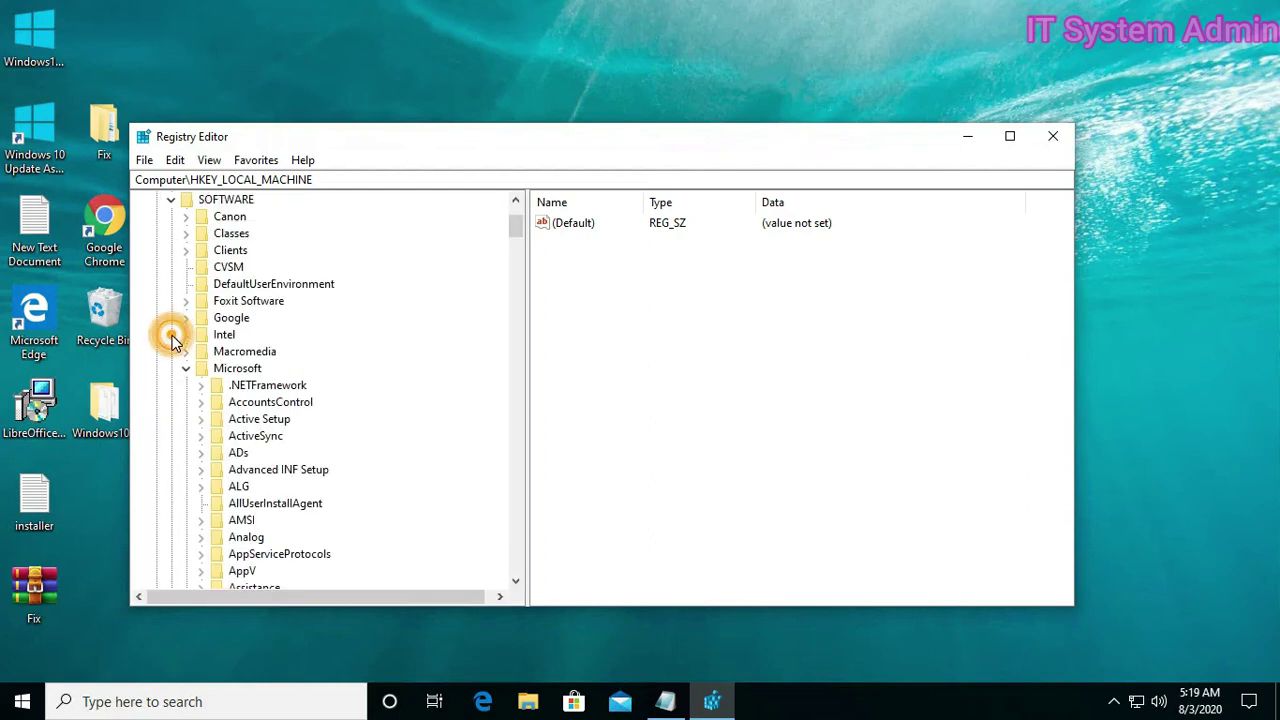
click(185, 368)
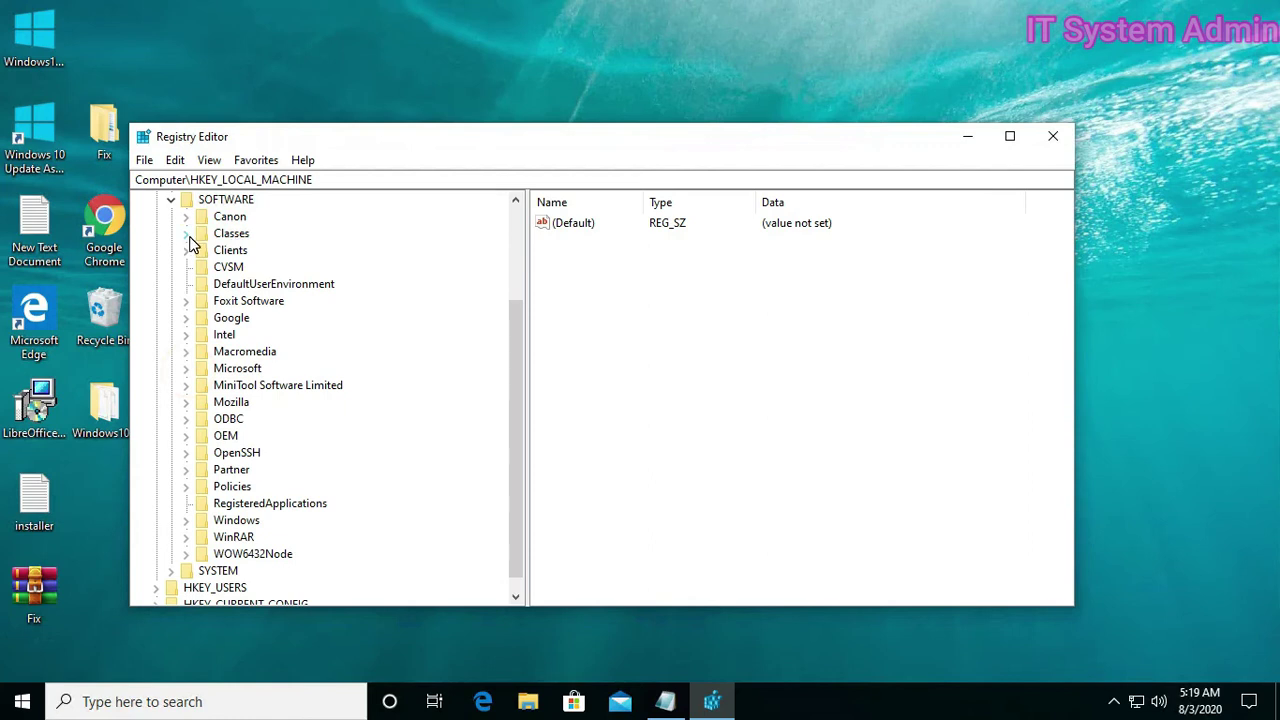
click(188, 236)
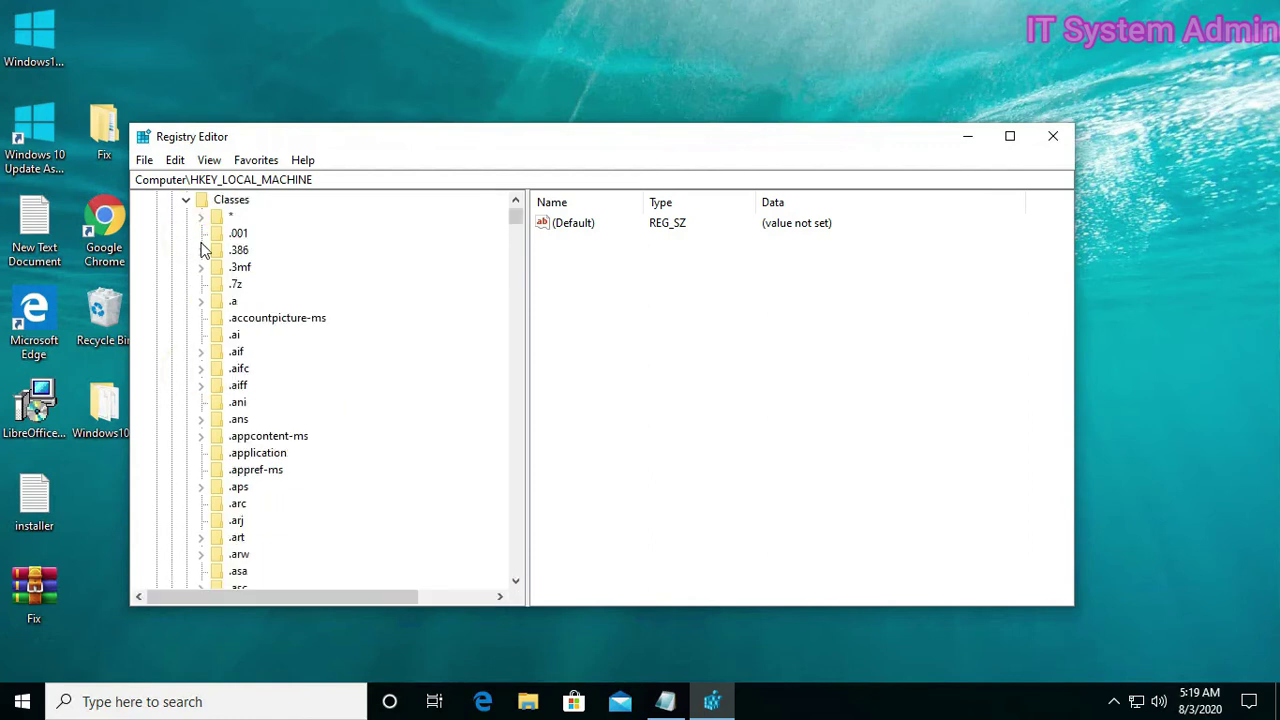
drag(516, 218, 516, 405)
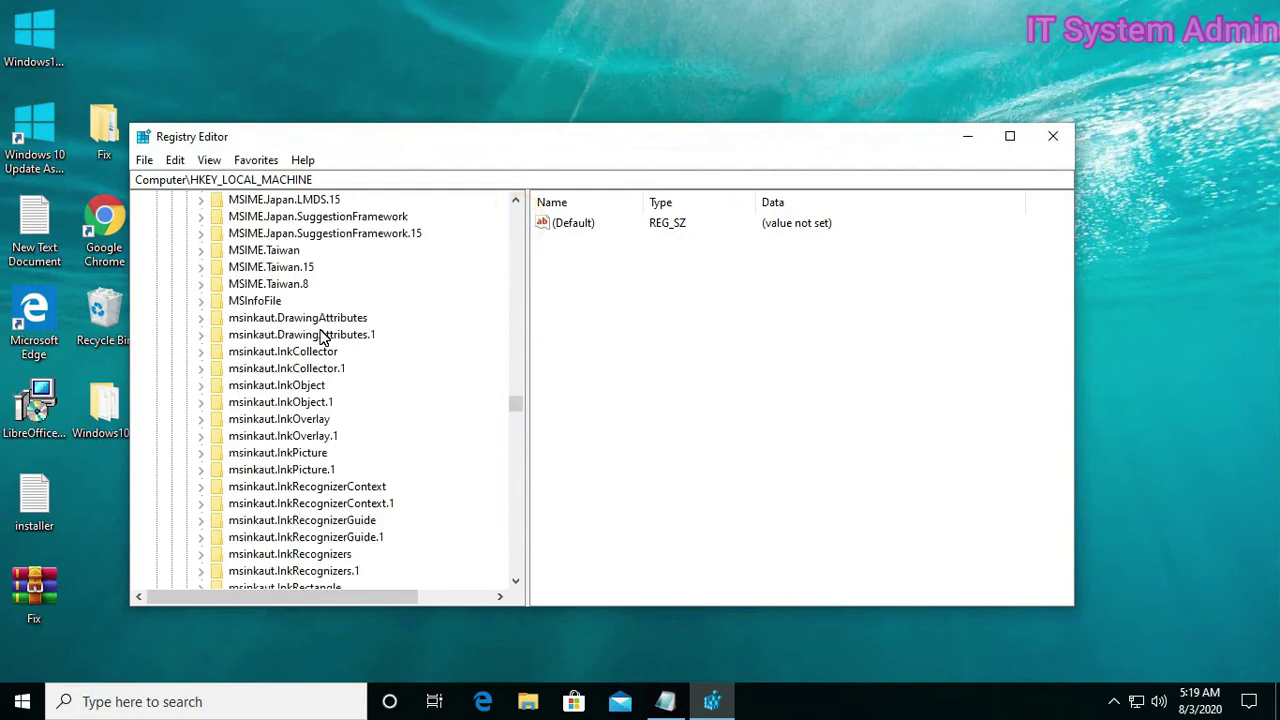
scroll(322, 338, up, 2)
scroll(322, 338, up, 5)
scroll(322, 338, up, 1)
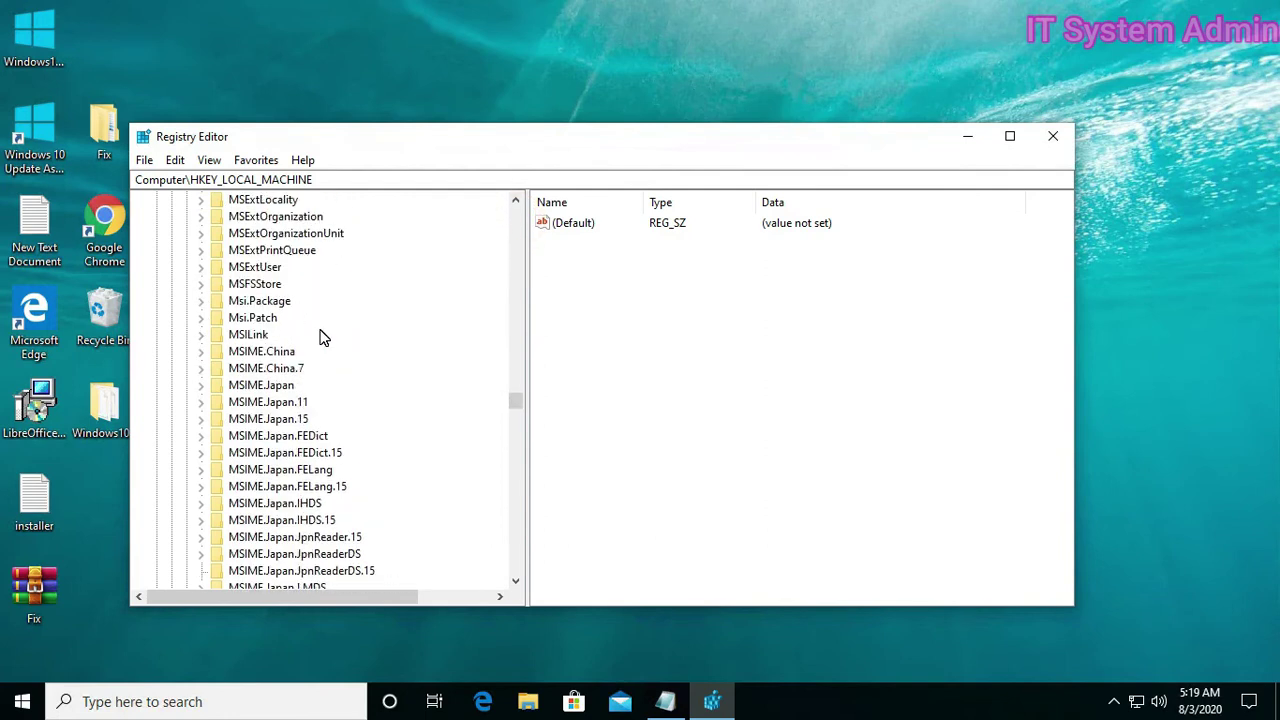
click(263, 306)
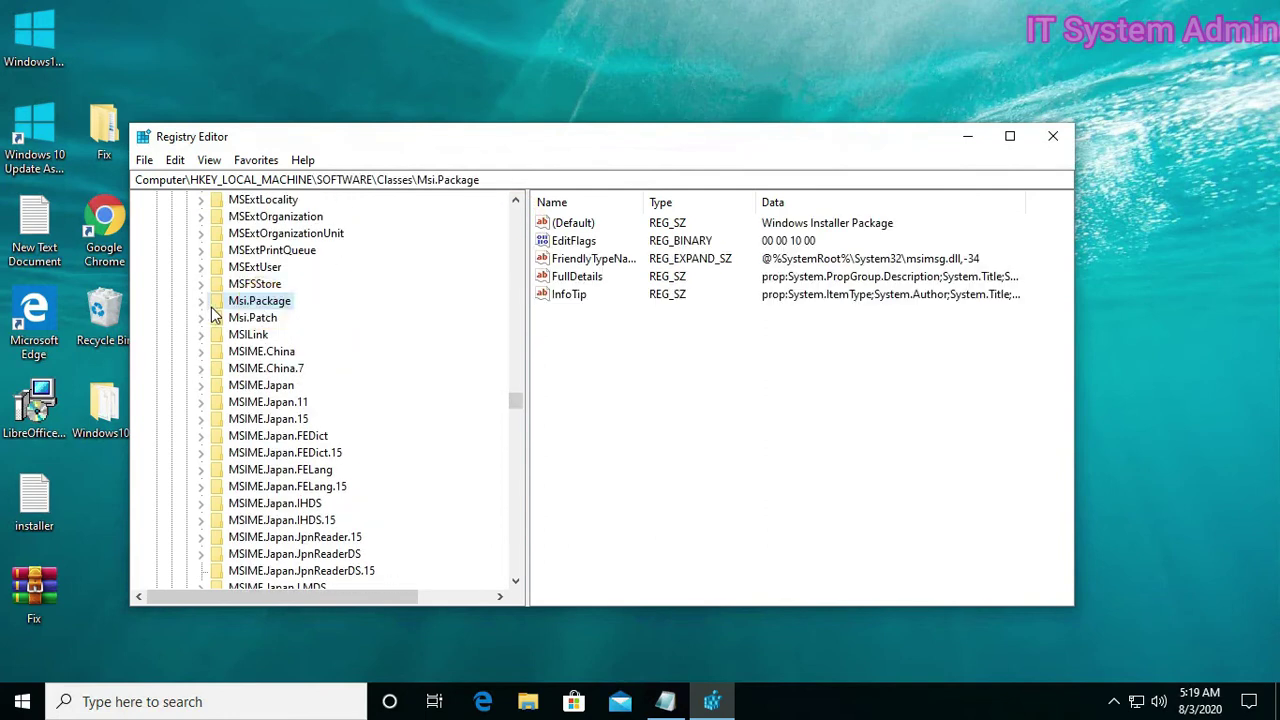
click(201, 300)
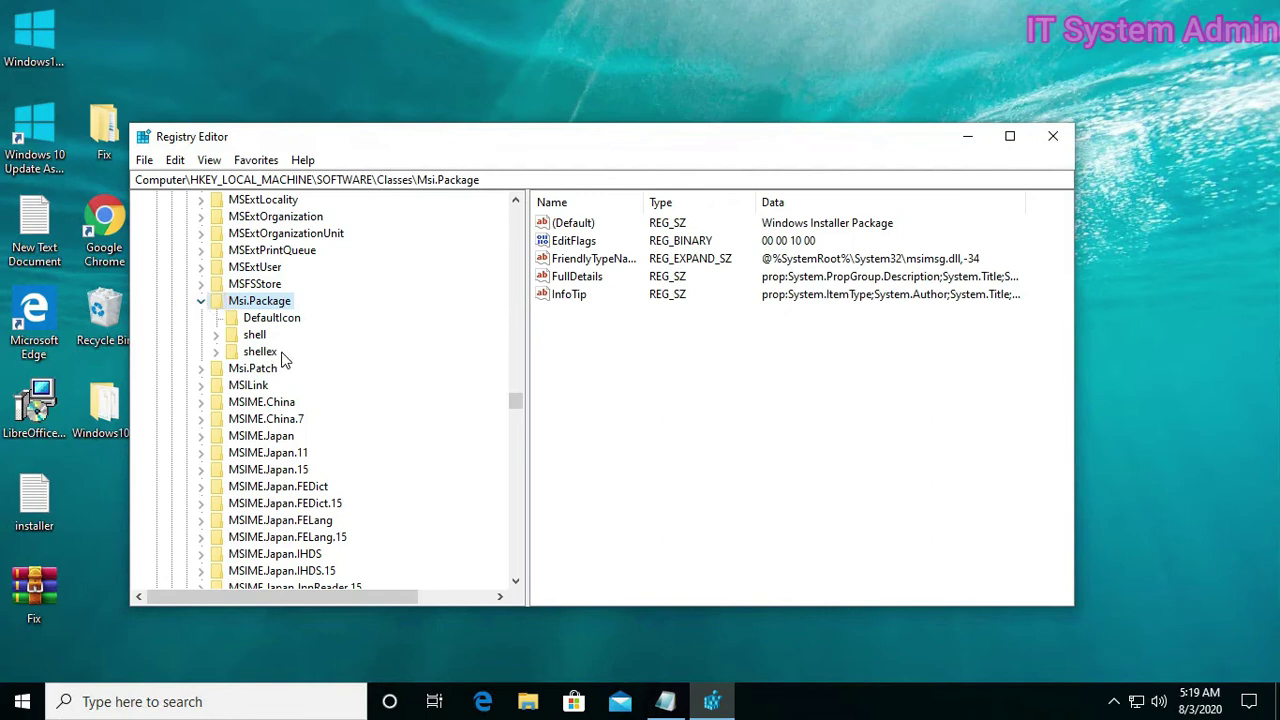
click(246, 320)
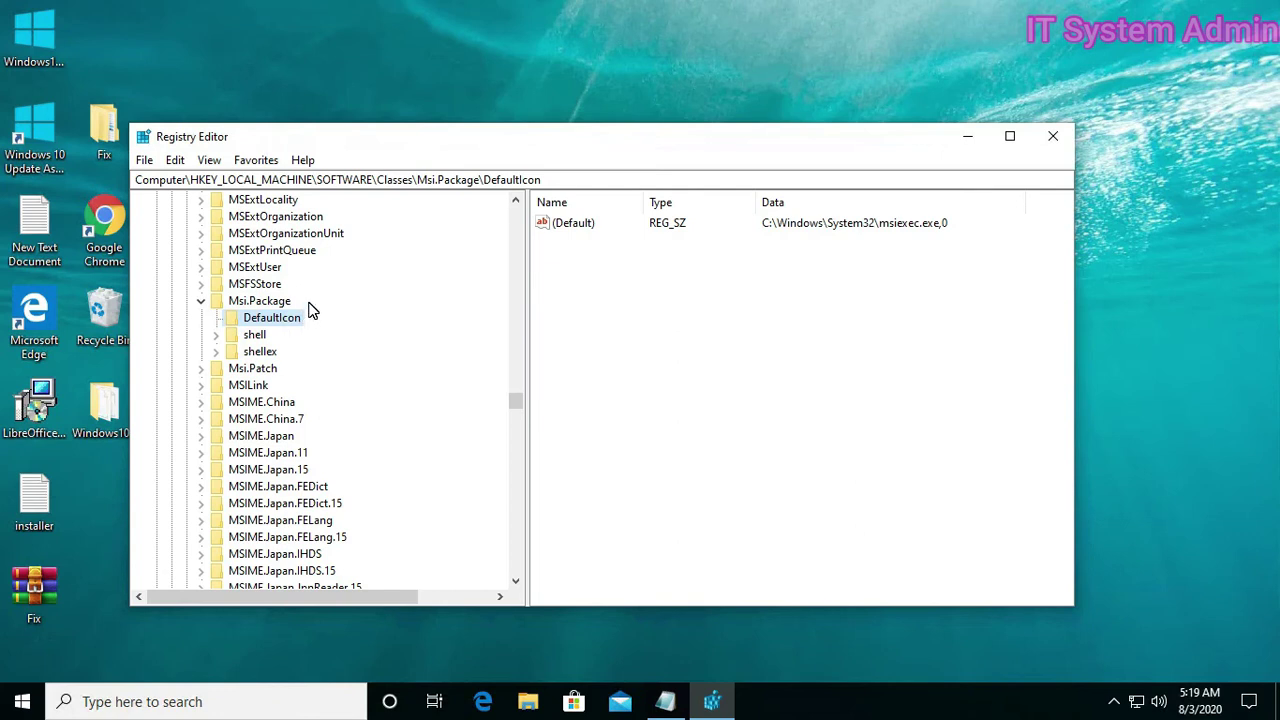
Change the DefaultIcon (Default) value from msiexec.exe,0 to C:\Windows\System32\msiexec.exe,1.
click(588, 224)
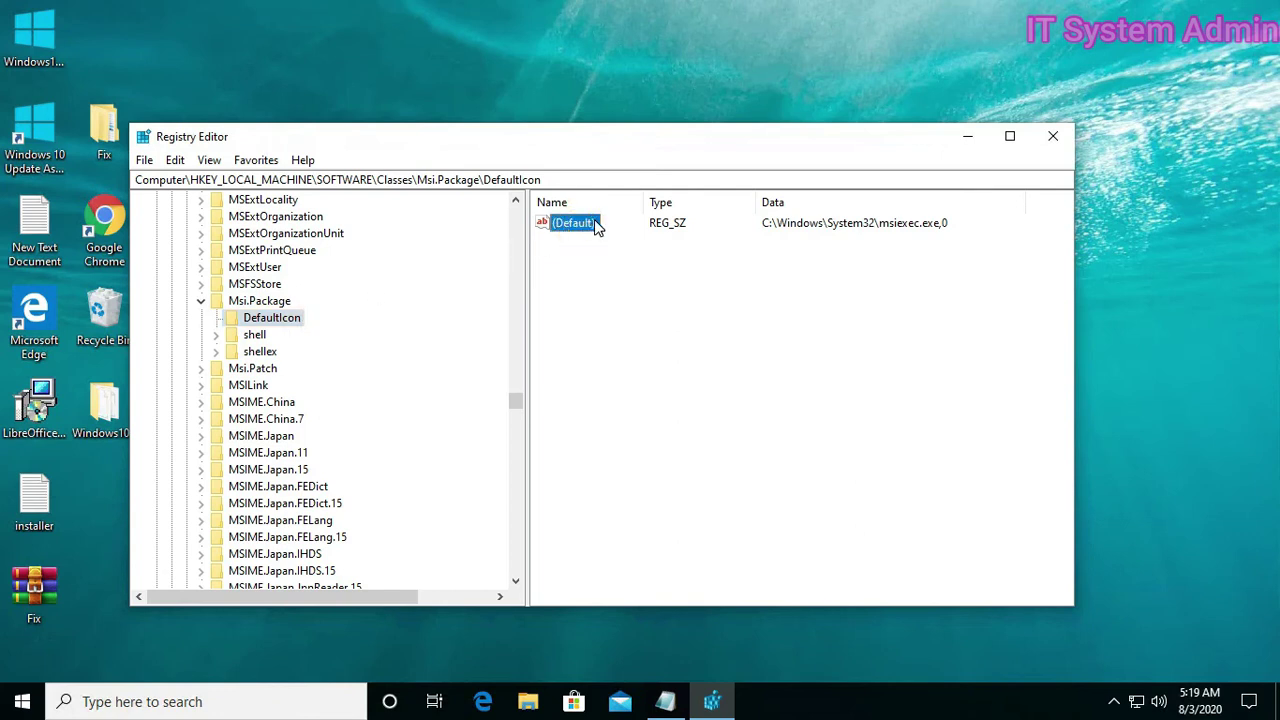
double_click(597, 226)
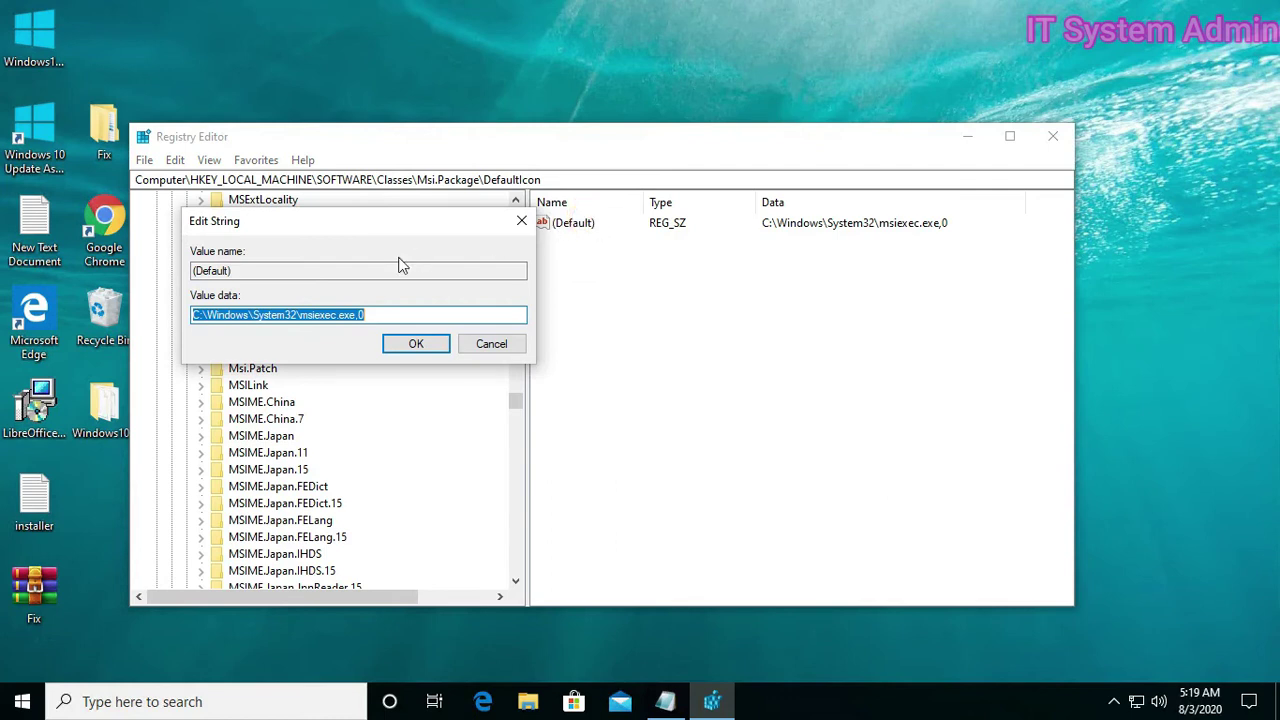
click(376, 315)
drag(364, 315, 357, 315)
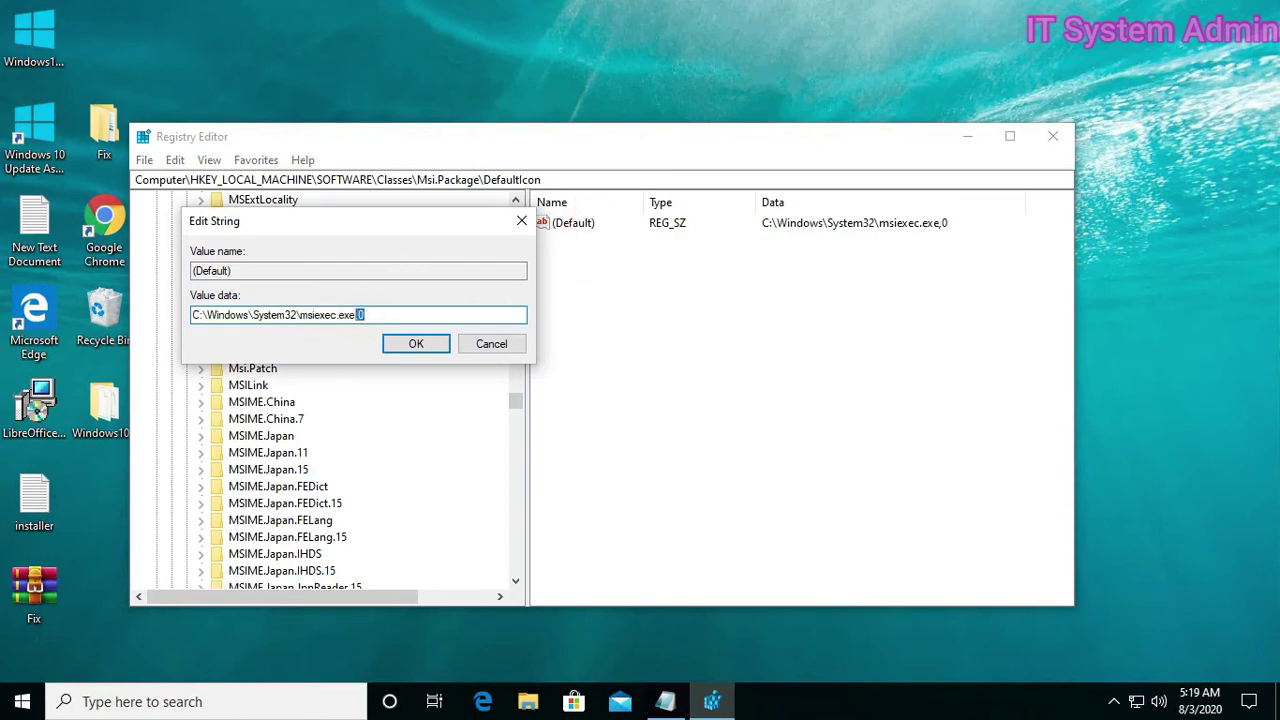
click(409, 318)
drag(365, 315, 357, 315)
click(379, 316)
key(BackSpace)
text(1)
click(416, 344)
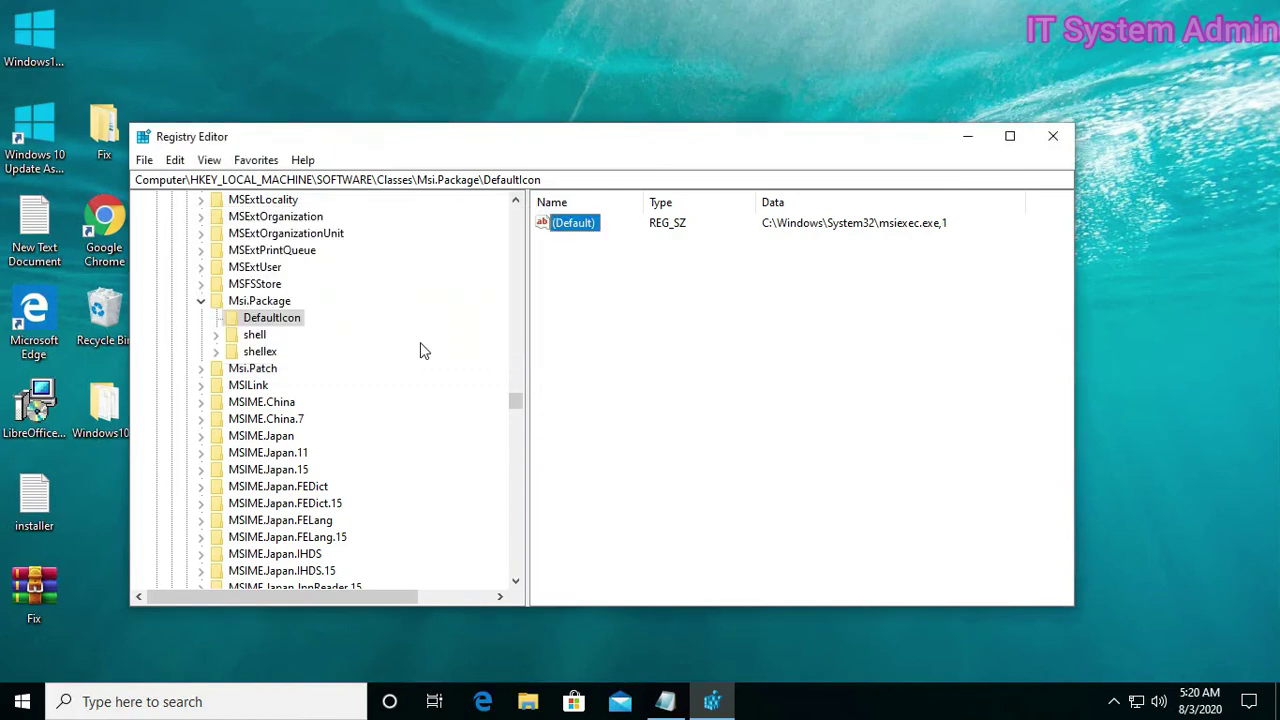
key(Left)
key(Left)
Close Registry Editor and run gpupdate /force from the Run dialog.
click(1053, 140)
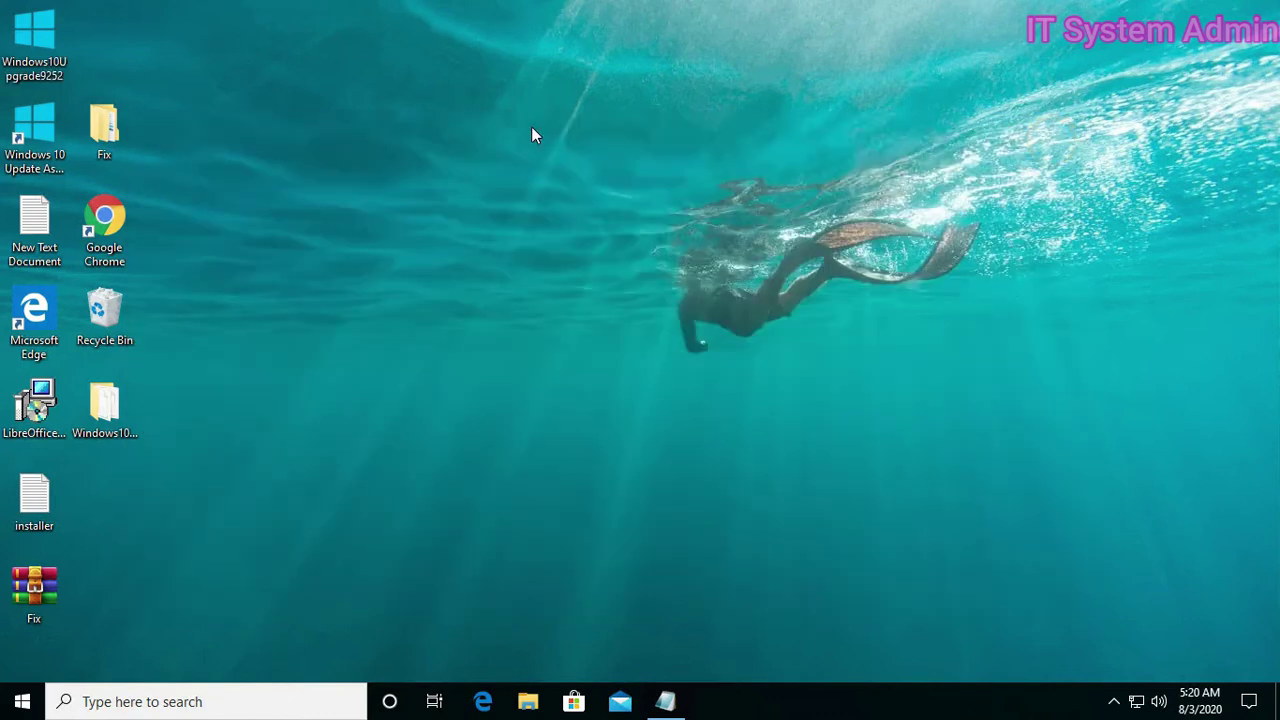
key(super+r)
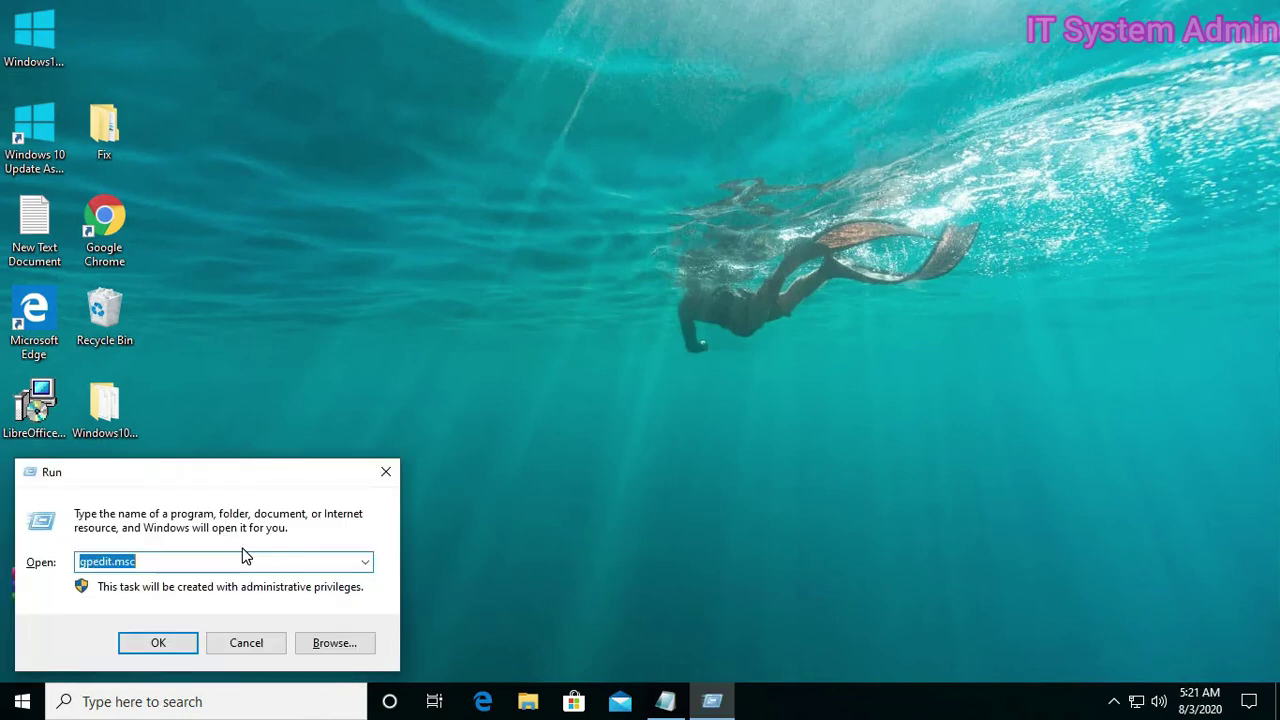
text(g)
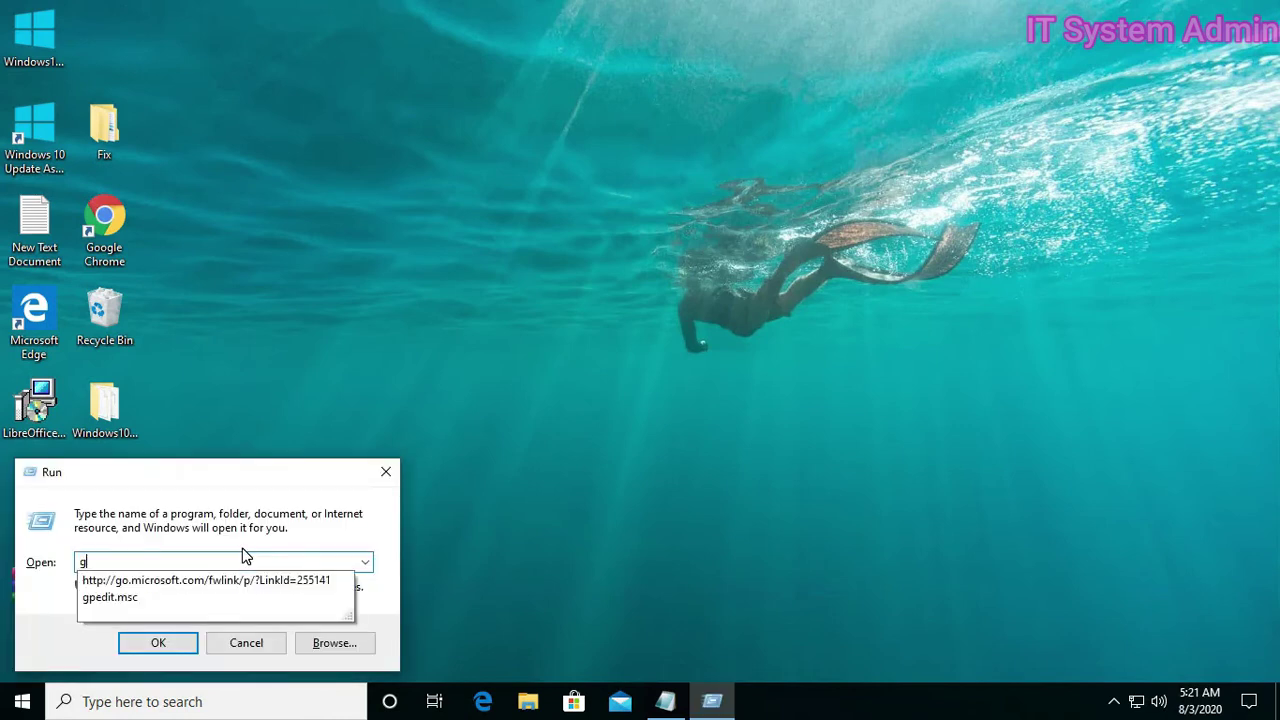
text(p)
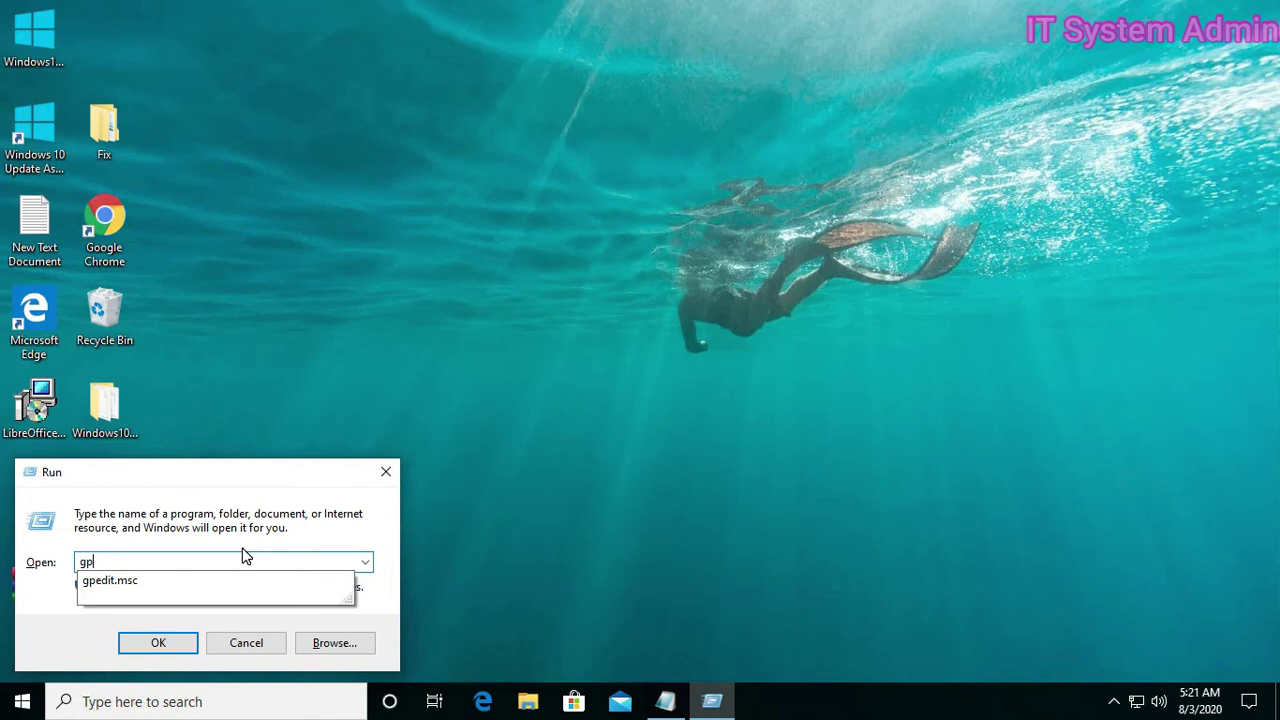
text(u)
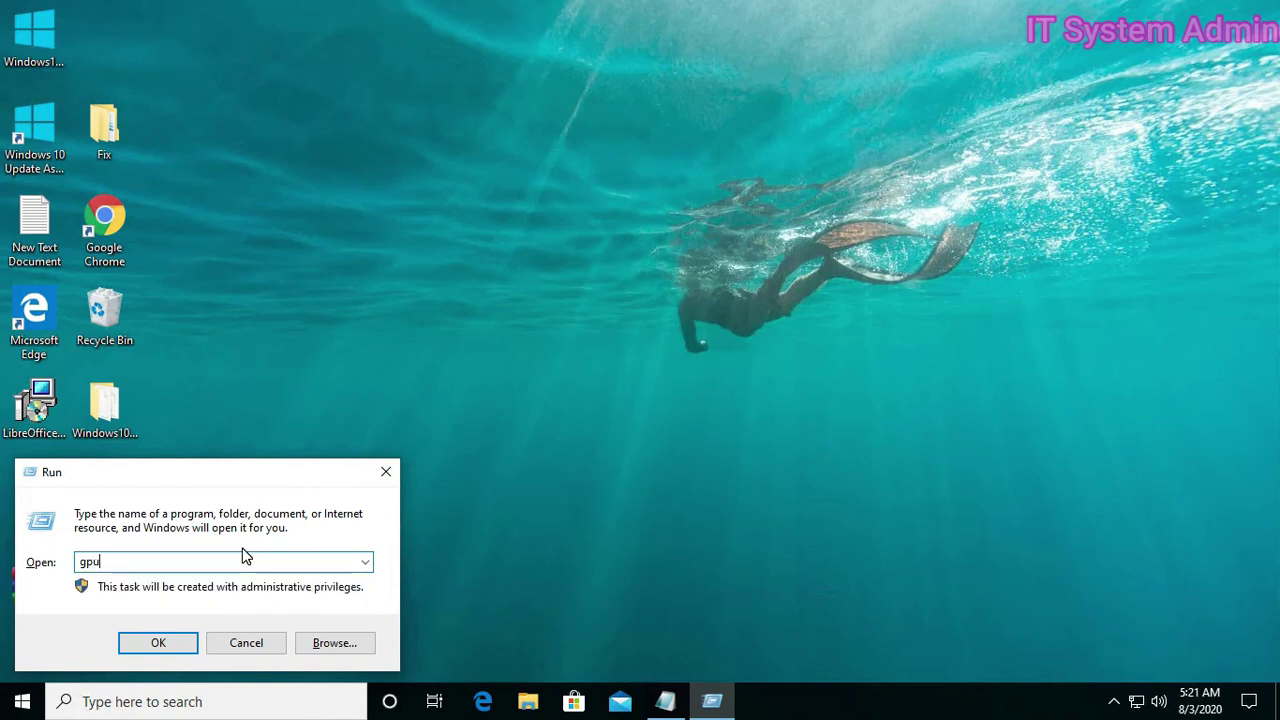
text(pdat)
text(e )
text(/fo)
text(rce)
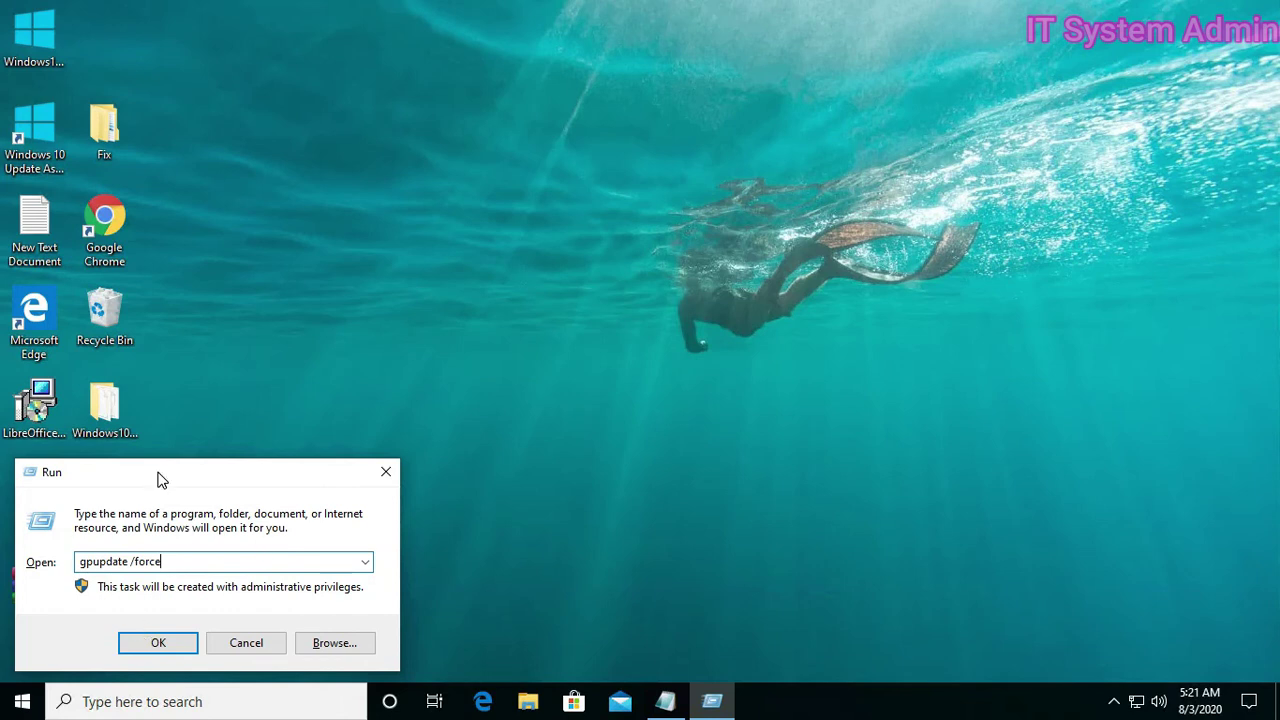
click(160, 644)
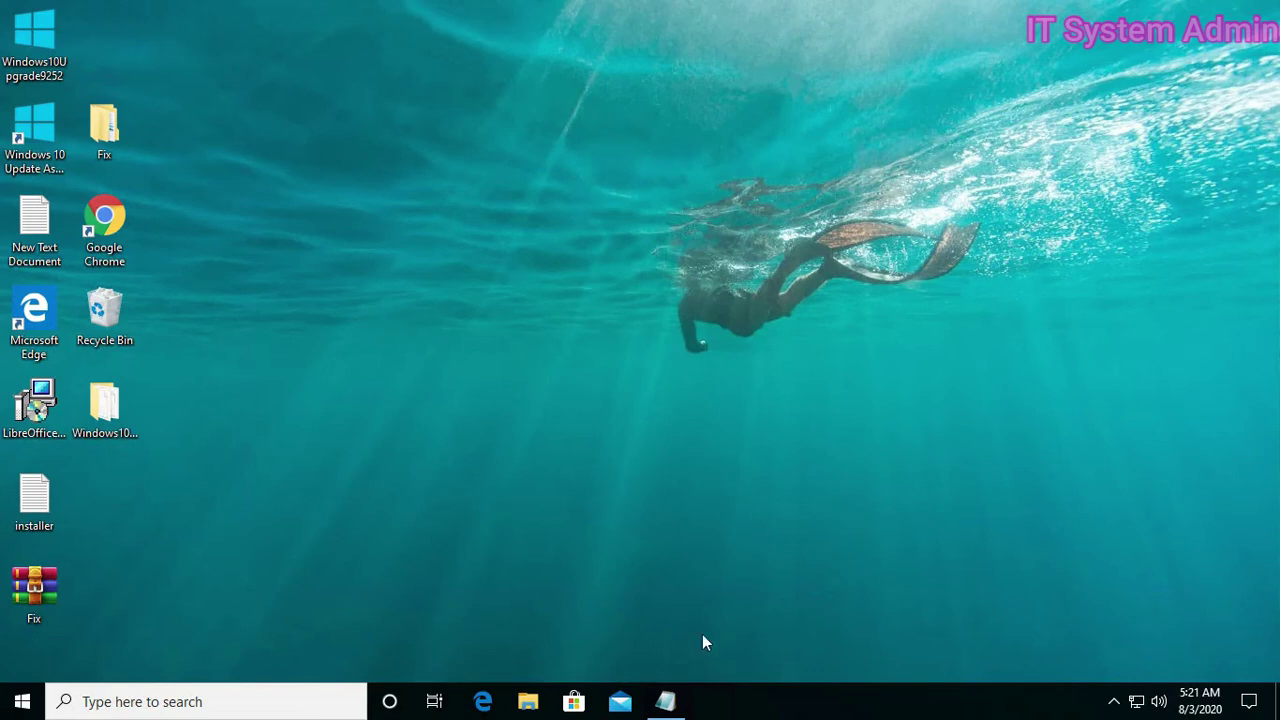
Restart the computer from Start and sign back in with the account password.
click(22, 701)
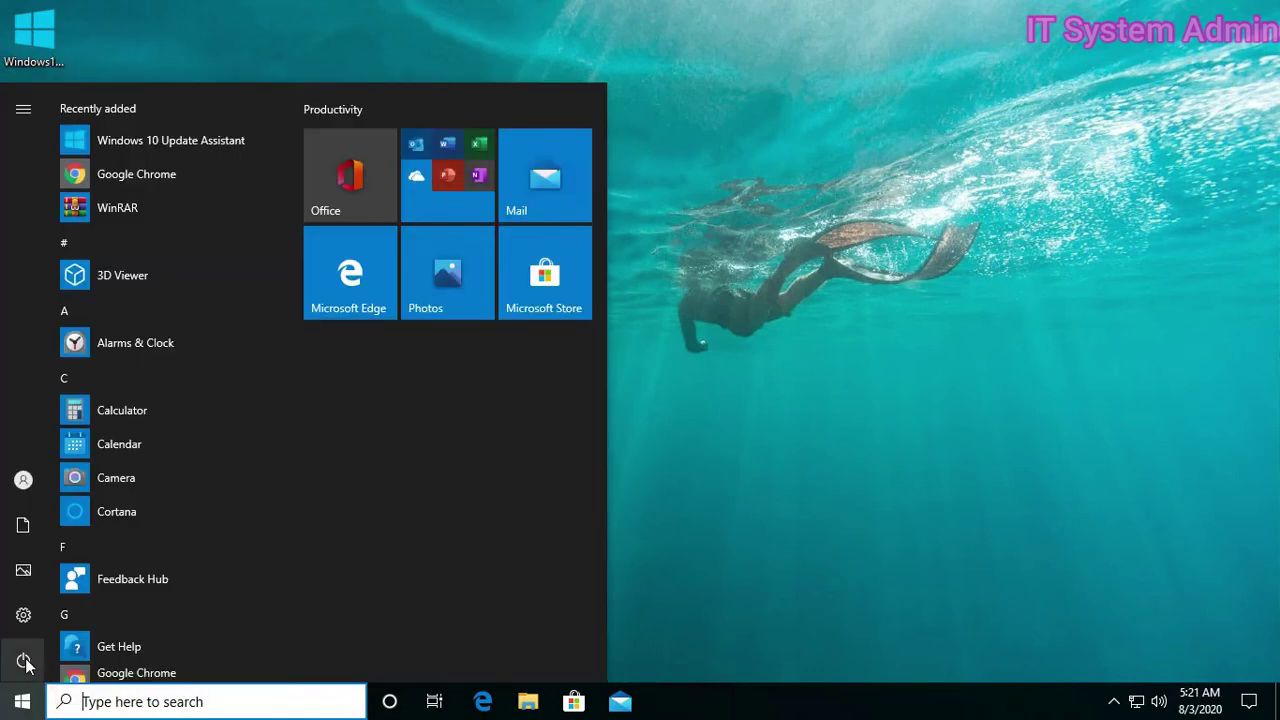
click(24, 662)
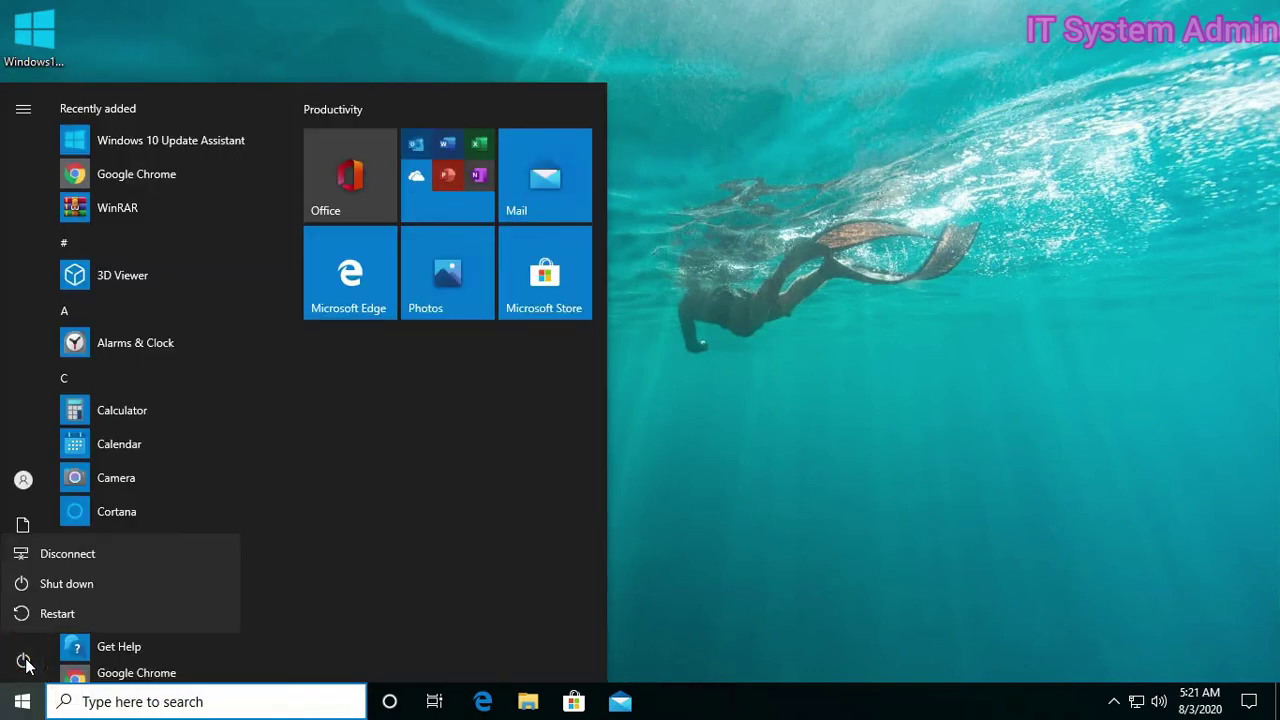
click(57, 613)
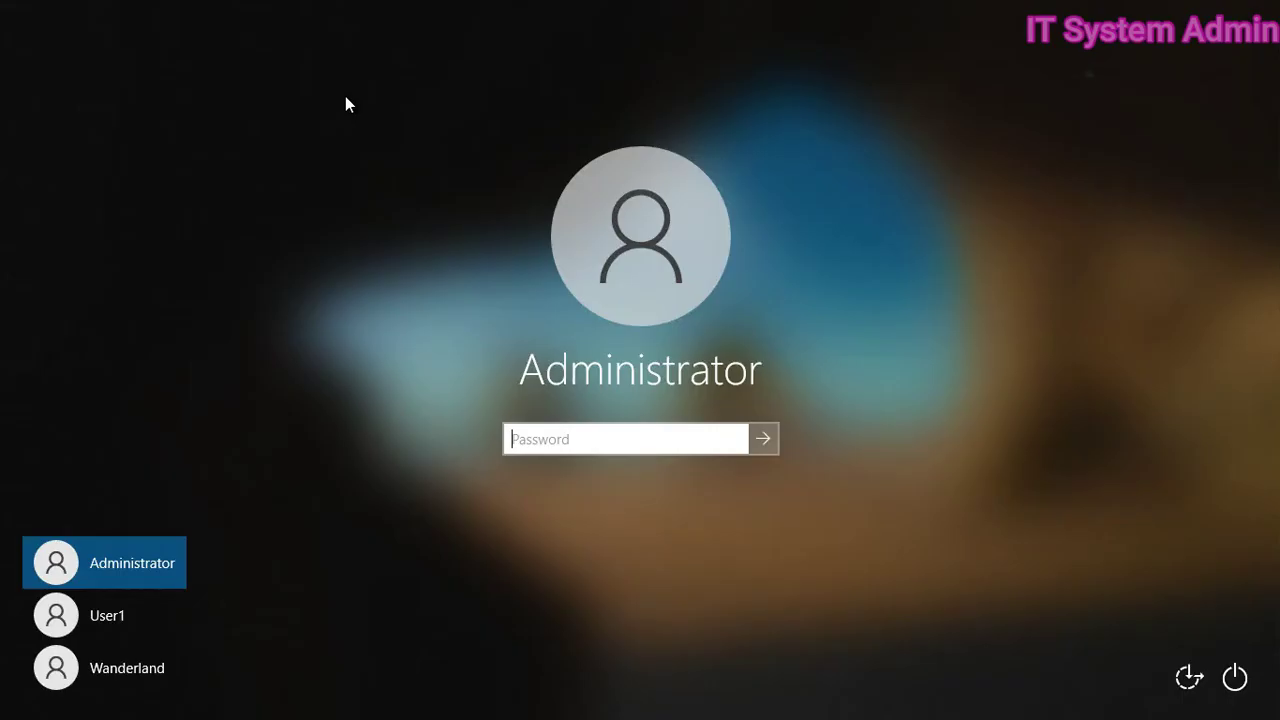
click(533, 441)
text(•)
text(••••)
text(•••••)
key(Return)
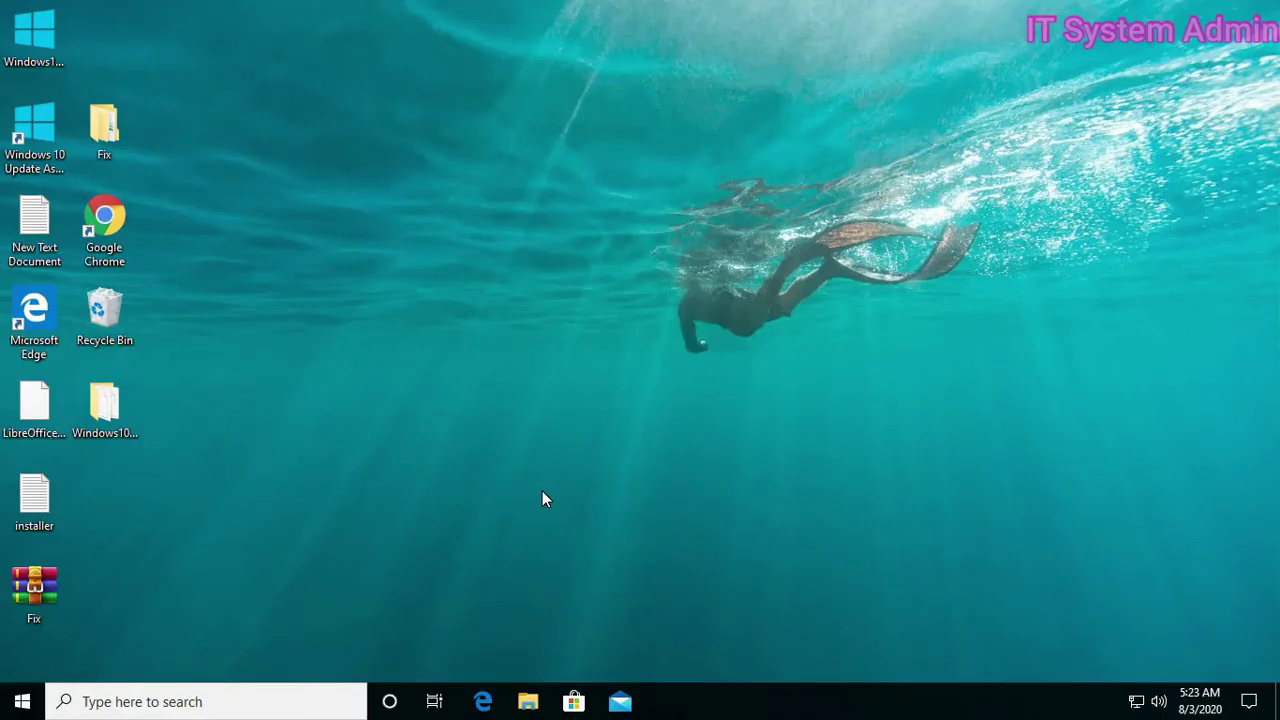
Try launching the LibreOffice 6.4.5 .msi package and dismiss the resulting administrator-policy block error.
click(30, 412)
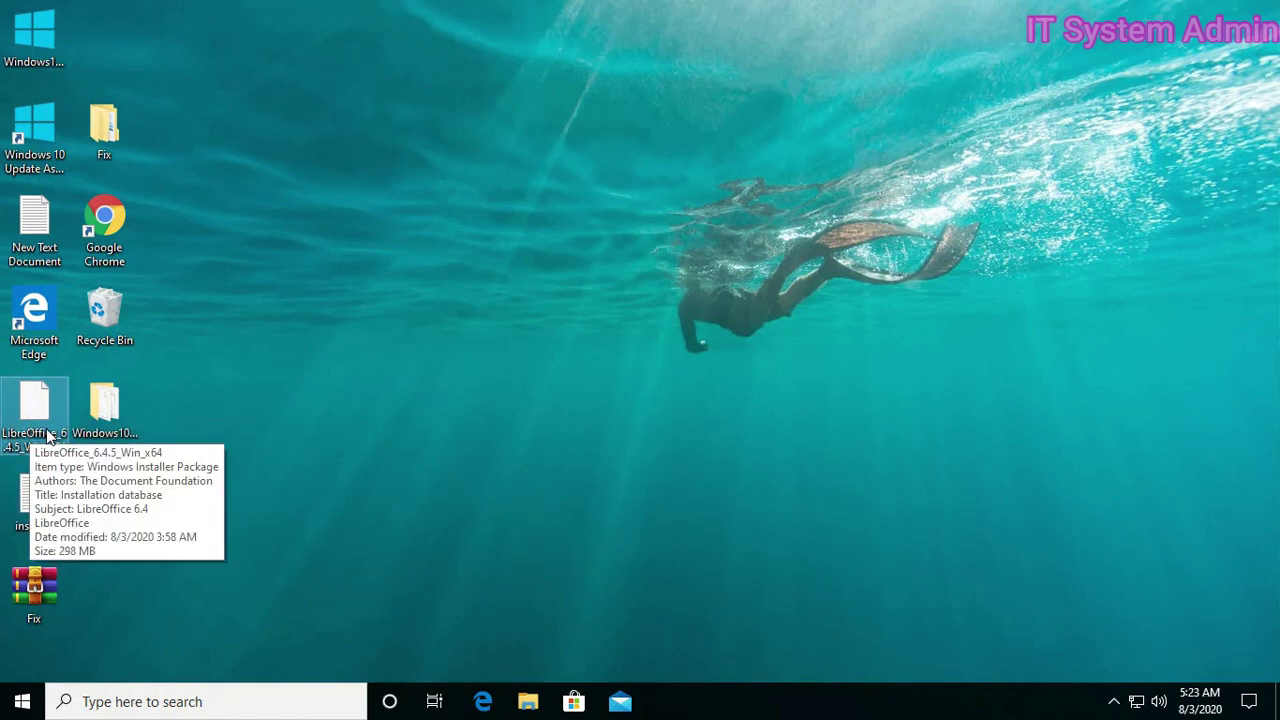
double_click(37, 414)
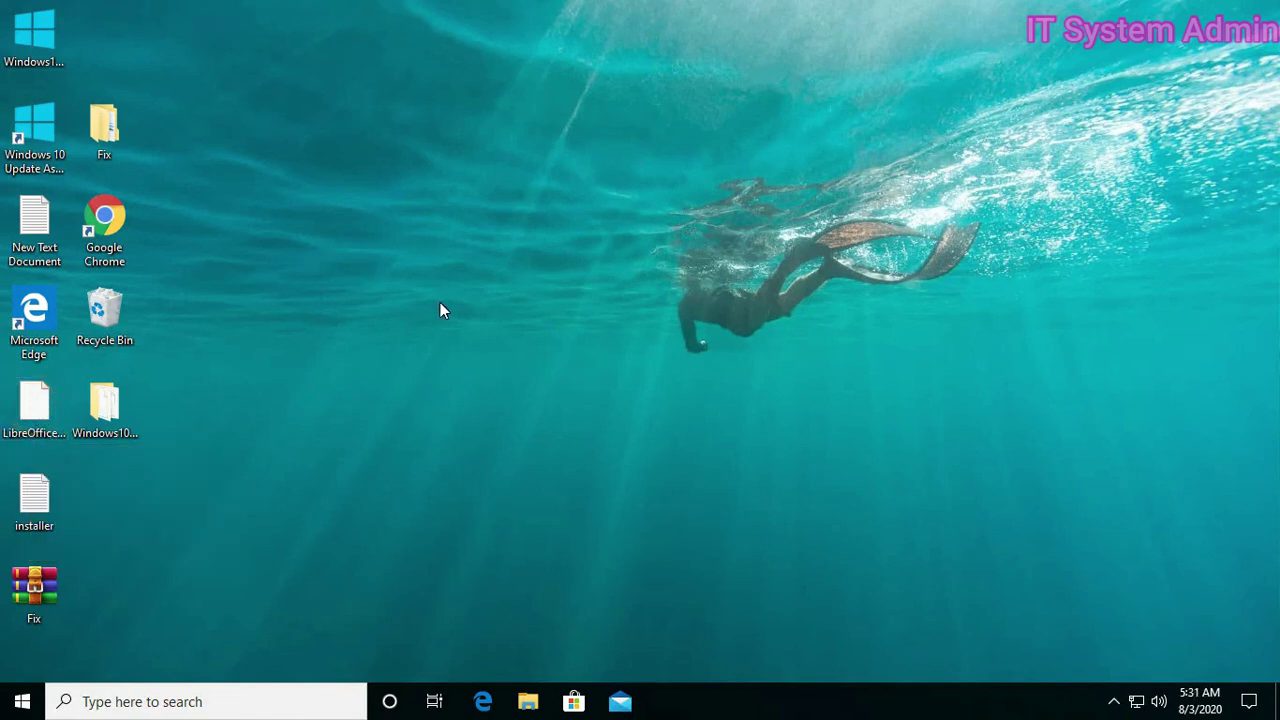
double_click(38, 400)
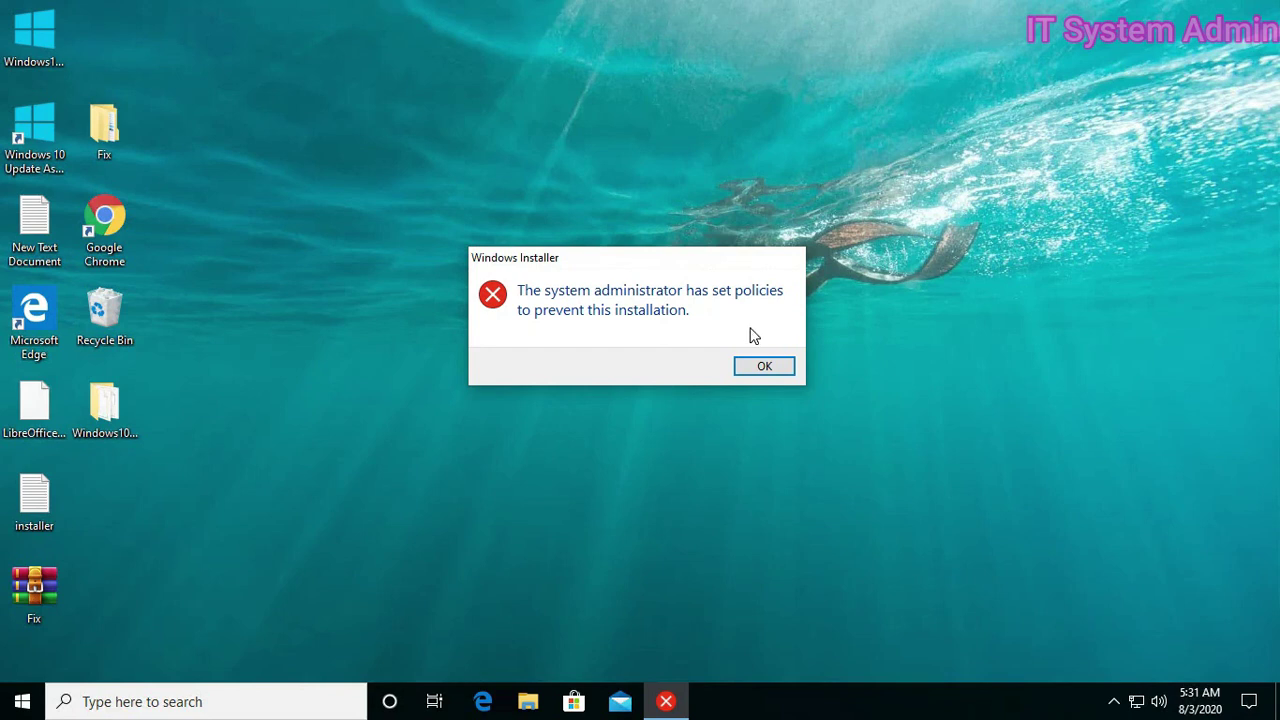
click(764, 367)
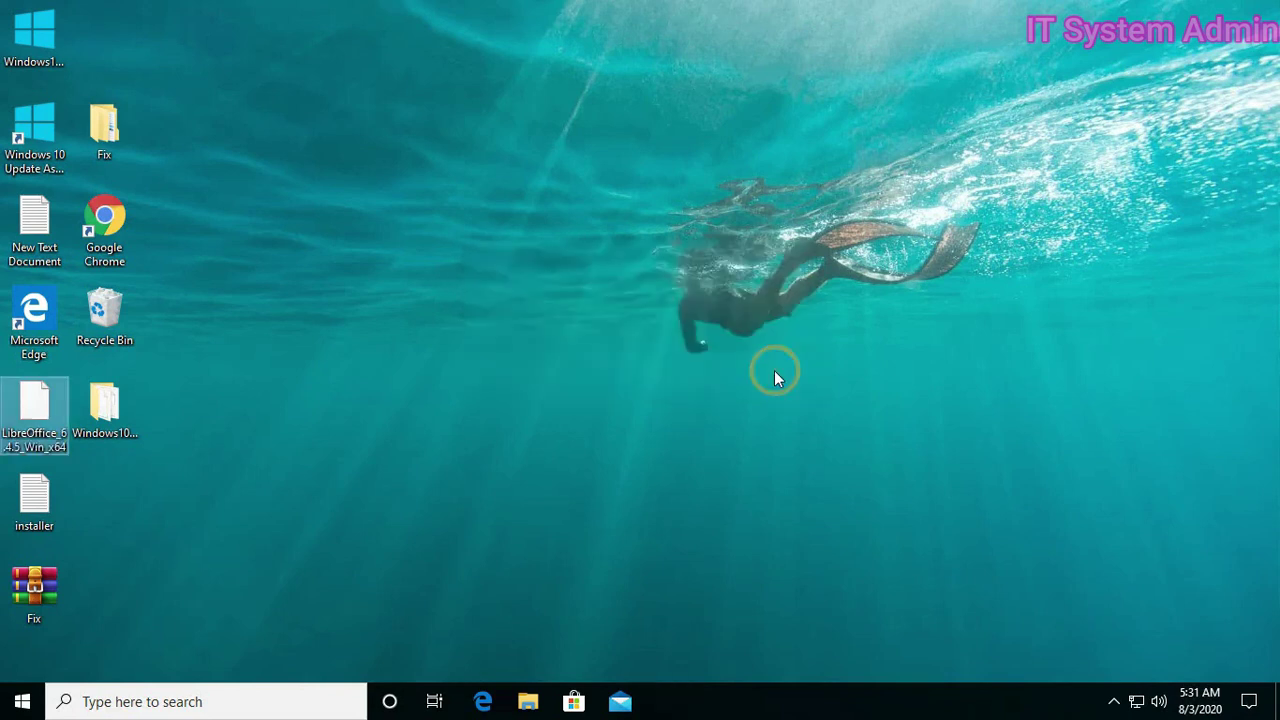